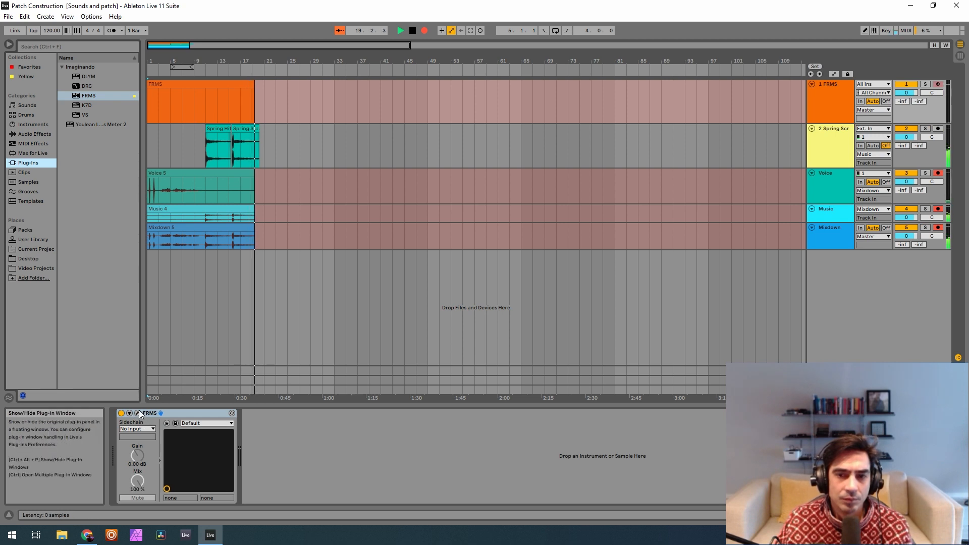
# Step: Open the FRMS instrument on the first track, look at layer 4, and close the plug-in window
pyautogui.click(138, 412)
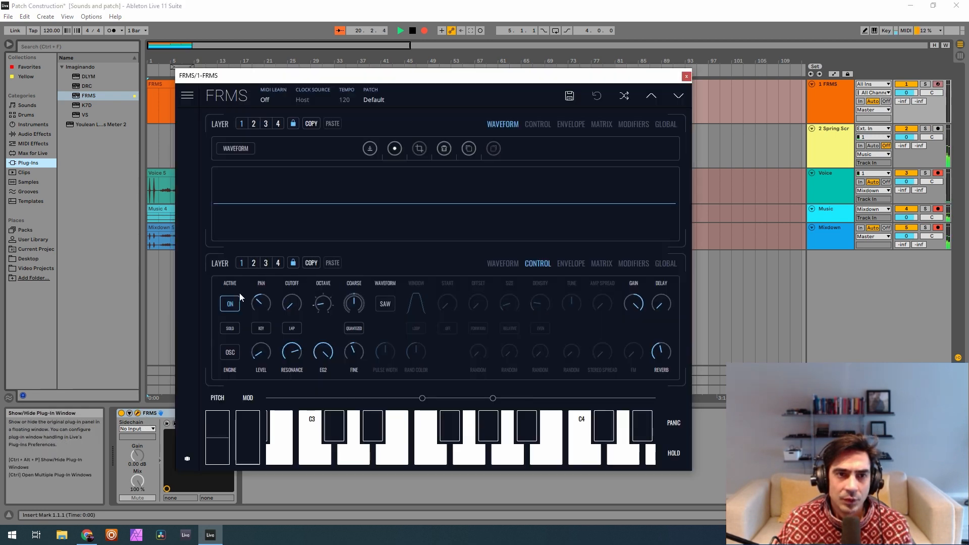
pyautogui.moveTo(348, 126)
pyautogui.mouseDown()
pyautogui.moveTo(321, 279)
pyautogui.moveTo(358, 175)
pyautogui.moveTo(355, 124)
pyautogui.moveTo(353, 189)
pyautogui.moveTo(351, 116)
pyautogui.mouseUp()
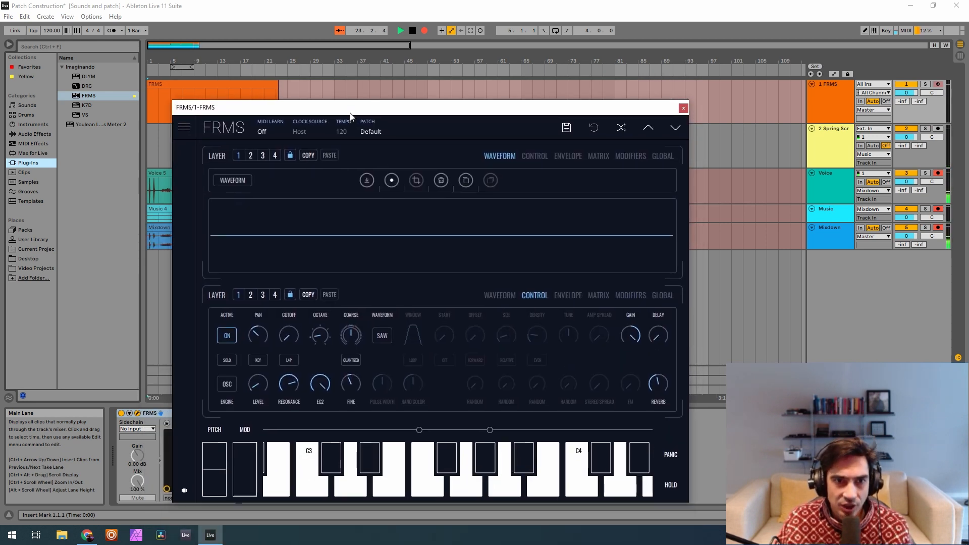
pyautogui.click(274, 153)
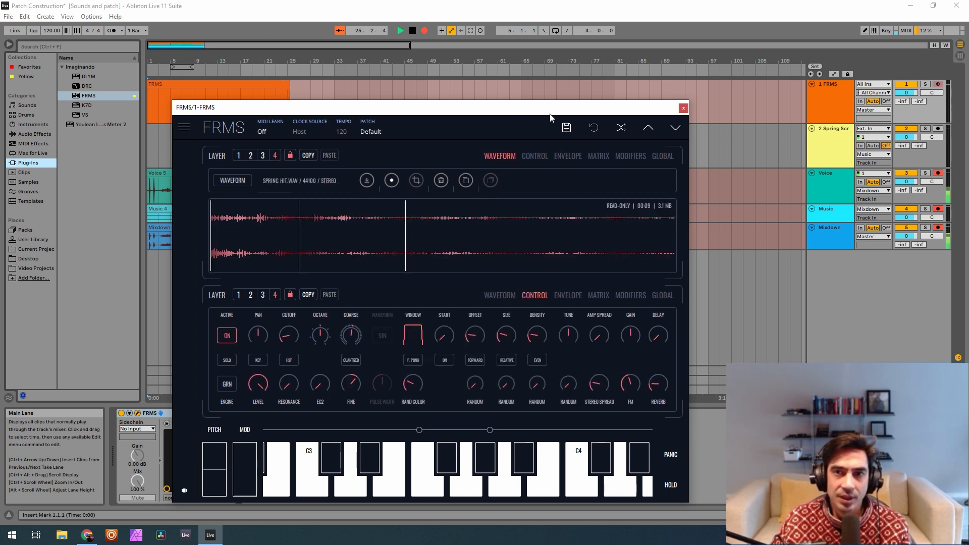
pyautogui.click(684, 108)
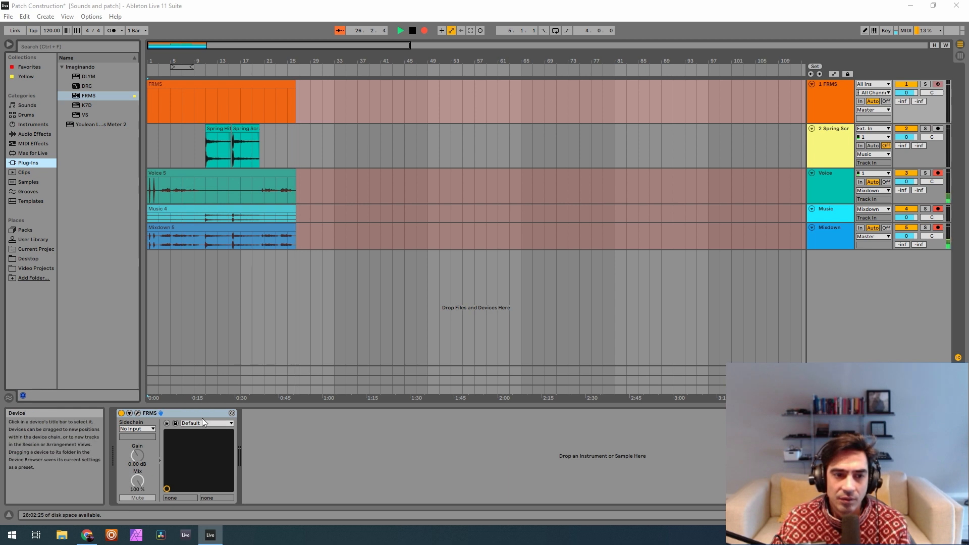
# Step: Replace the FRMS device on the track with a fresh instance and load its Default patch
pyautogui.press('Delete')
pyautogui.moveTo(87, 95); pyautogui.dragTo(293, 429)
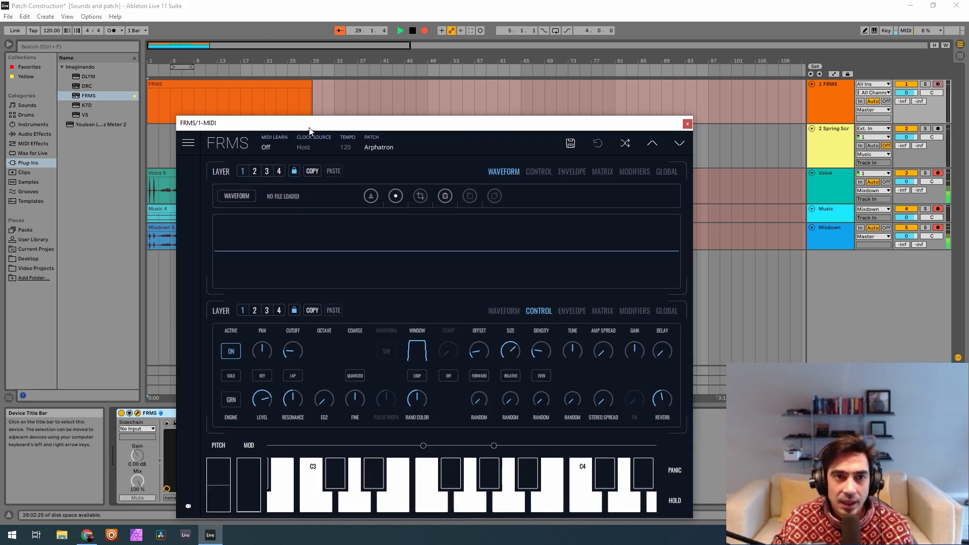
pyautogui.click(416, 115)
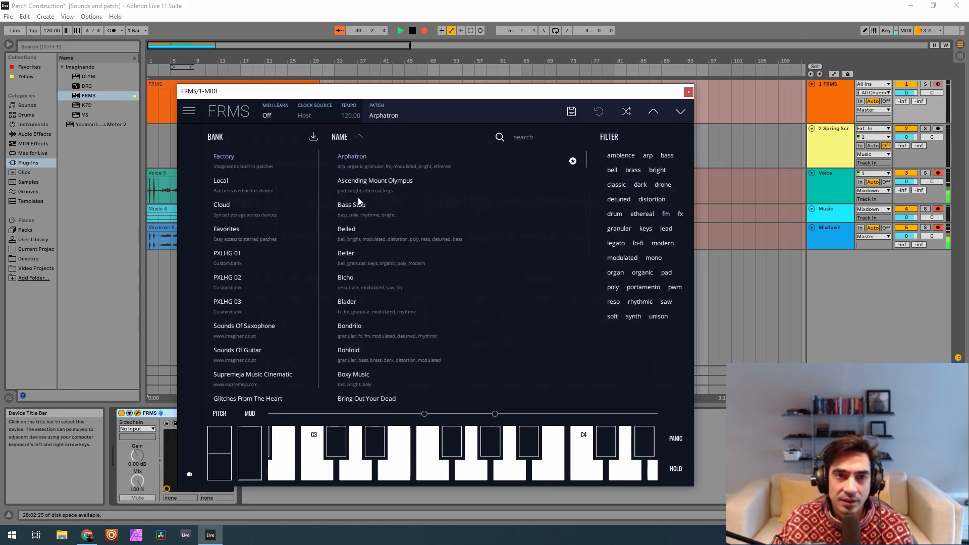
pyautogui.click(353, 159)
pyautogui.click(380, 119)
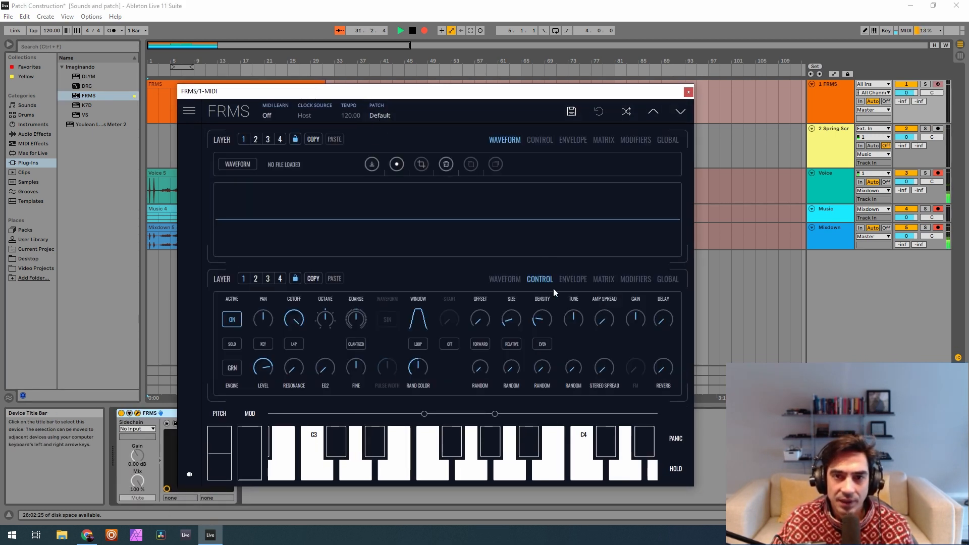
# Step: Switch to layer 4 and browse its sample files on drive D:/ to the folder "19 - Lamp Arm Spring"
pyautogui.click(665, 281)
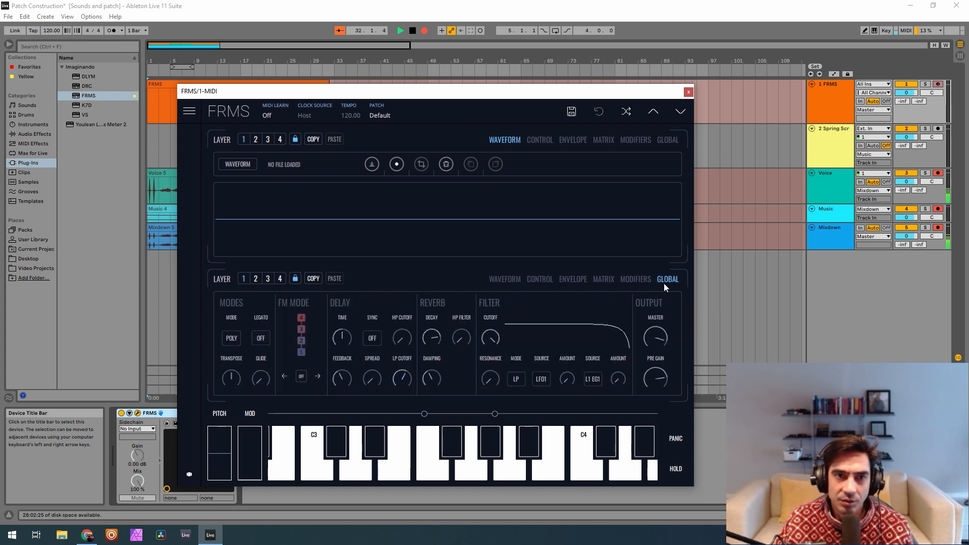
pyautogui.click(281, 139)
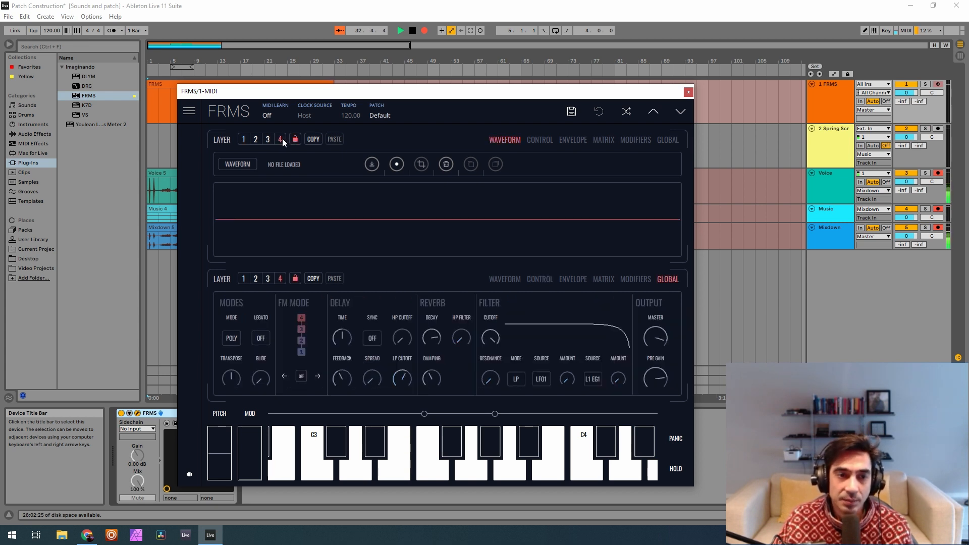
pyautogui.click(372, 165)
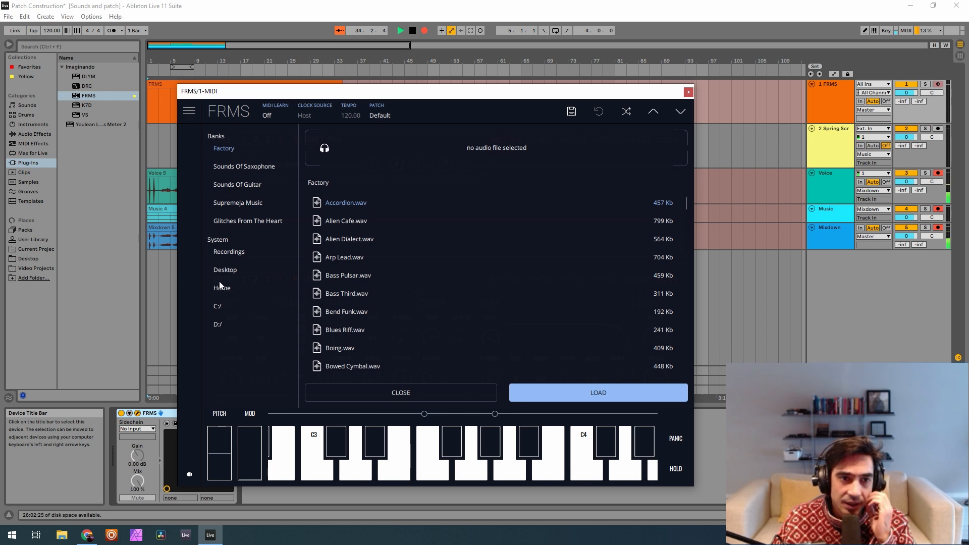
pyautogui.click(218, 323)
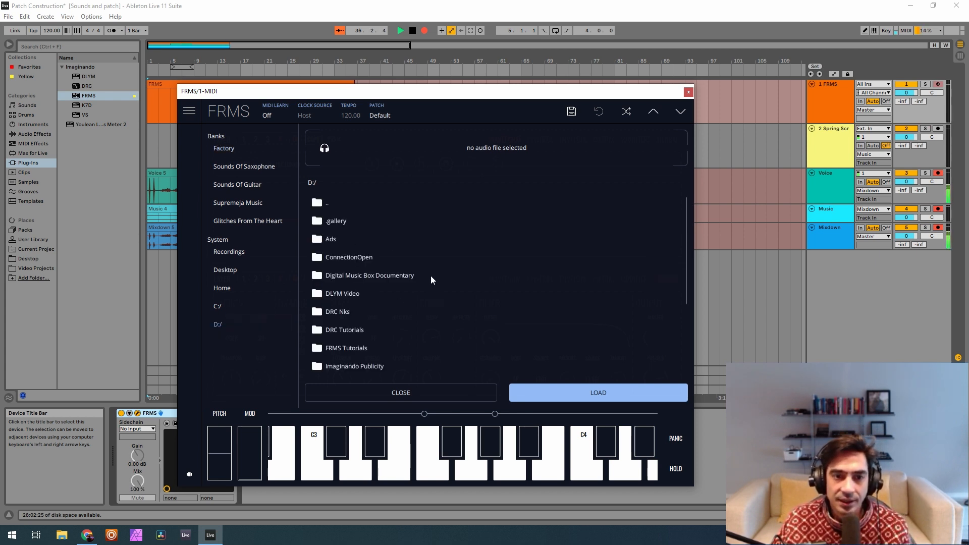
pyautogui.scroll(-3, 431, 277)
pyautogui.scroll(2, 432, 277)
pyautogui.scroll(5, 344, 241)
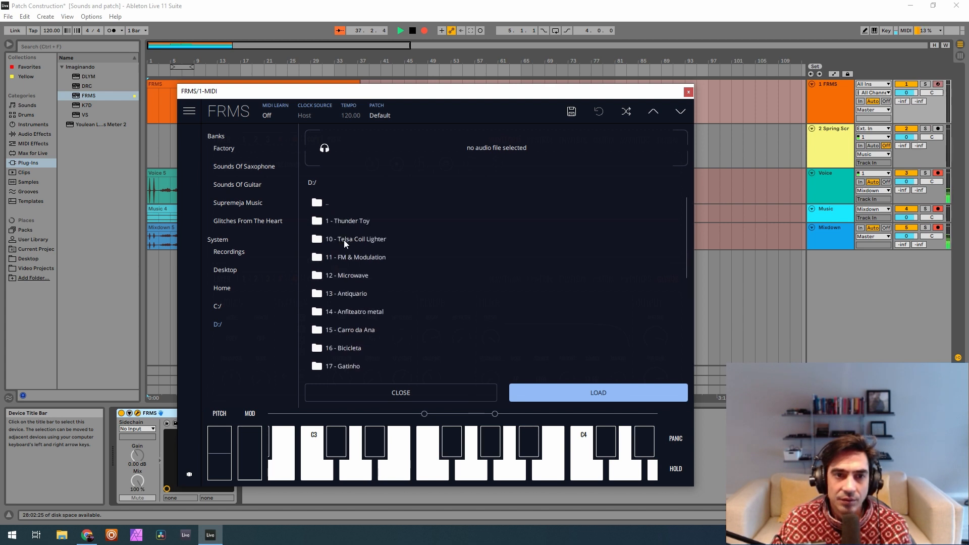
pyautogui.scroll(-3, 369, 300)
pyautogui.scroll(2, 368, 299)
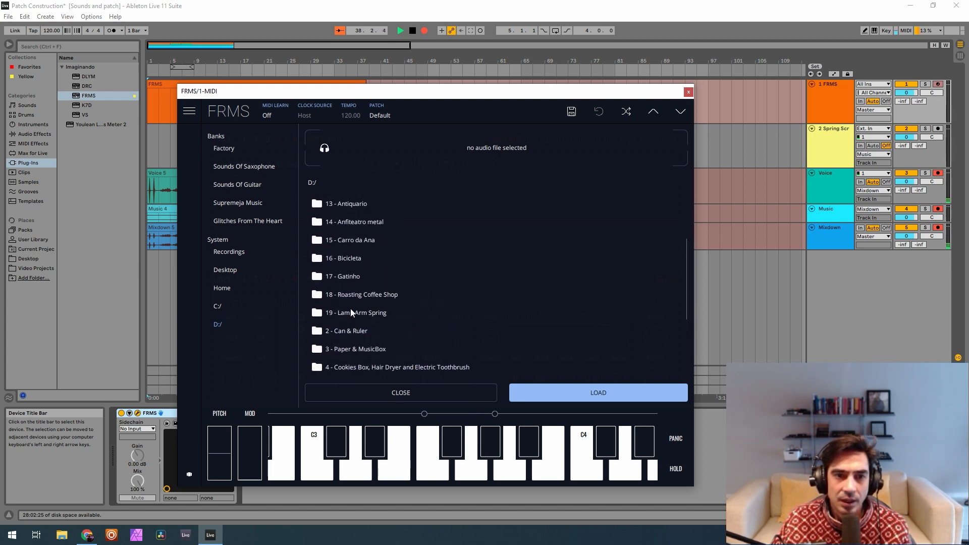
pyautogui.click(351, 309)
# Step: Load the sample Spring Hit.wav into layer 4
pyautogui.click(333, 244)
pyautogui.click(338, 241)
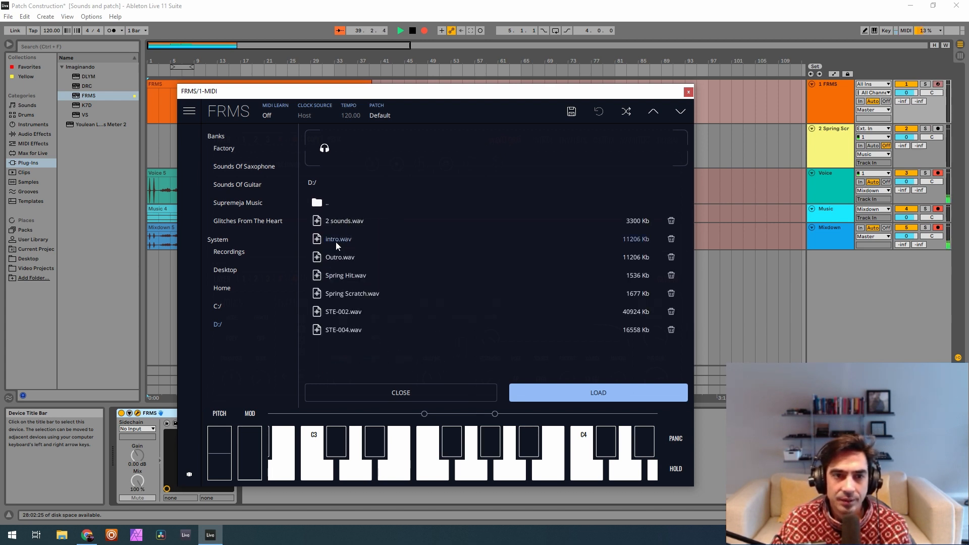
pyautogui.click(349, 275)
pyautogui.click(535, 394)
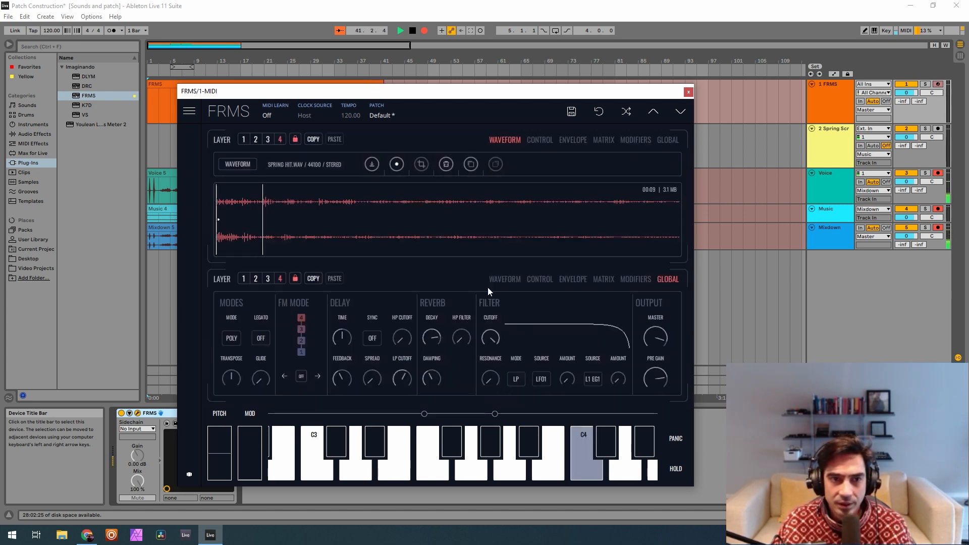
# Step: Enlarge layer 4's grain size to span over half the waveform, with the window at 1.000 and the level at maximum
pyautogui.click(509, 279)
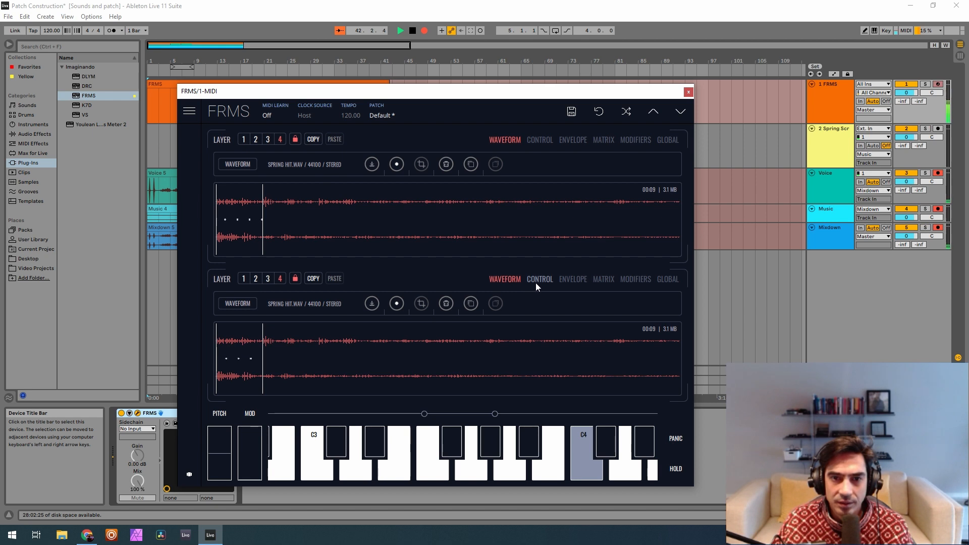
pyautogui.click(536, 280)
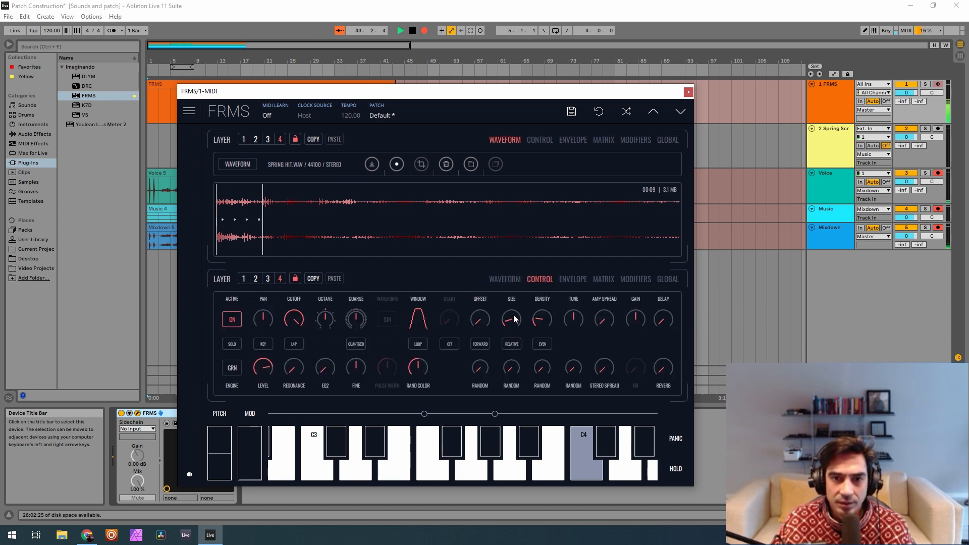
pyautogui.moveTo(514, 316); pyautogui.dragTo(501, 248)
pyautogui.moveTo(417, 321); pyautogui.dragTo(424, 181)
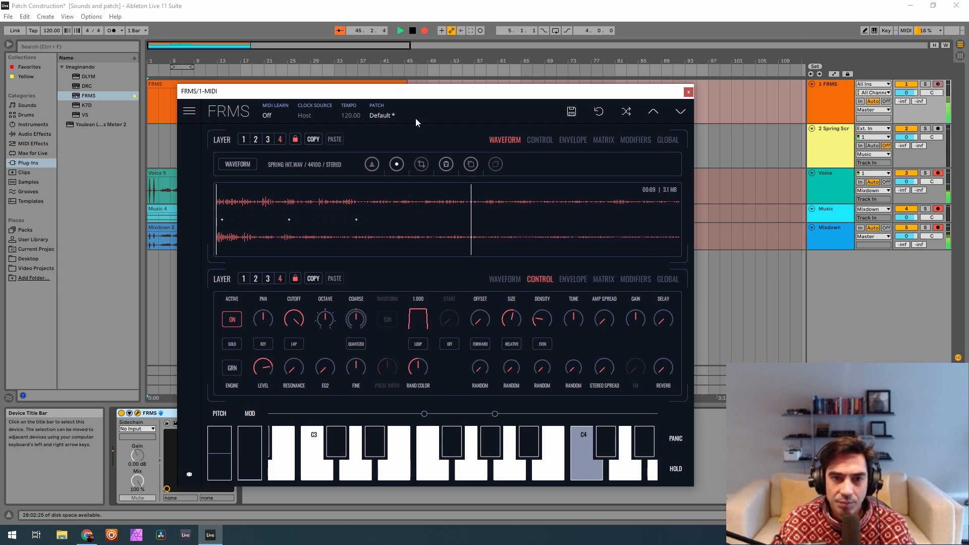
pyautogui.moveTo(416, 122); pyautogui.dragTo(417, 329)
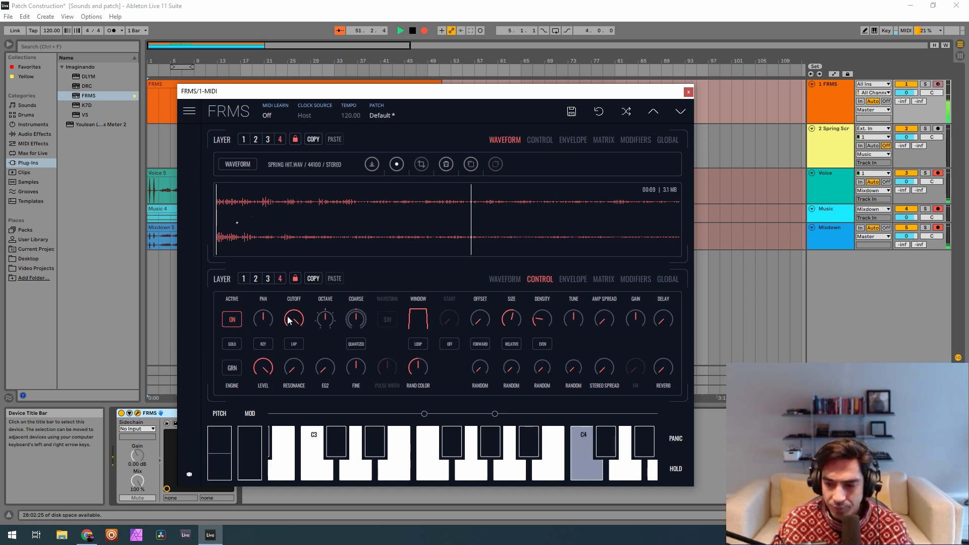
# Step: Lower layer 4's filter cutoff and set its EG2 amount to 1.000
pyautogui.moveTo(292, 315); pyautogui.dragTo(304, 311)
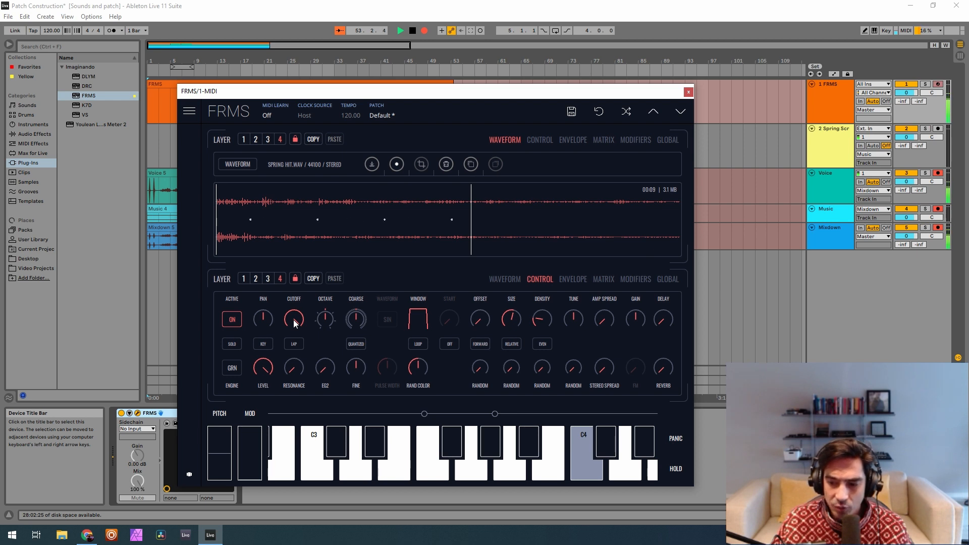
pyautogui.moveTo(293, 321); pyautogui.dragTo(297, 459)
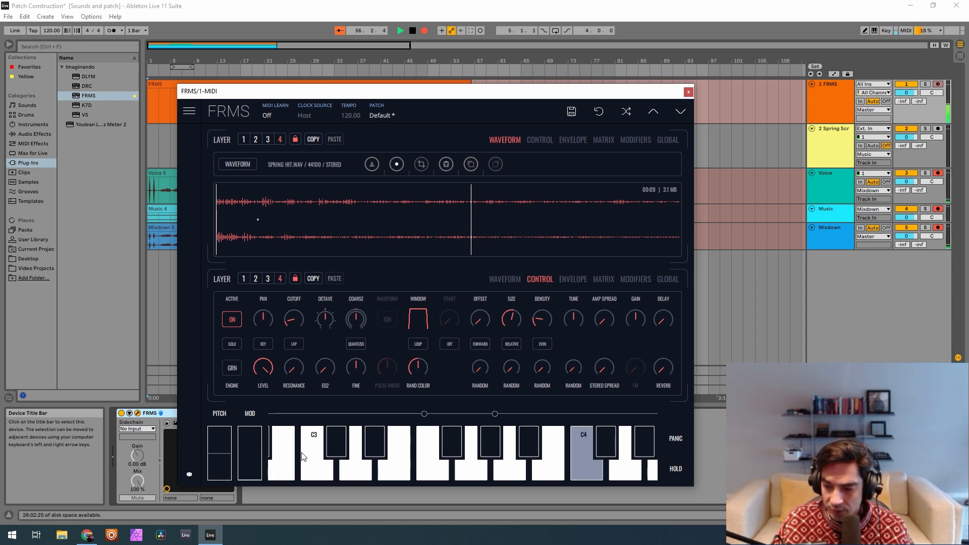
pyautogui.click(563, 139)
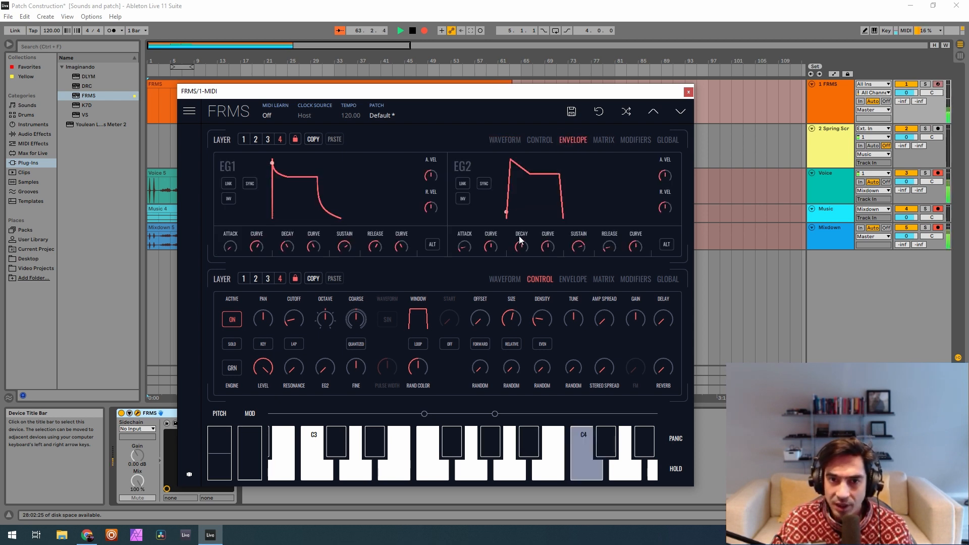
pyautogui.click(539, 141)
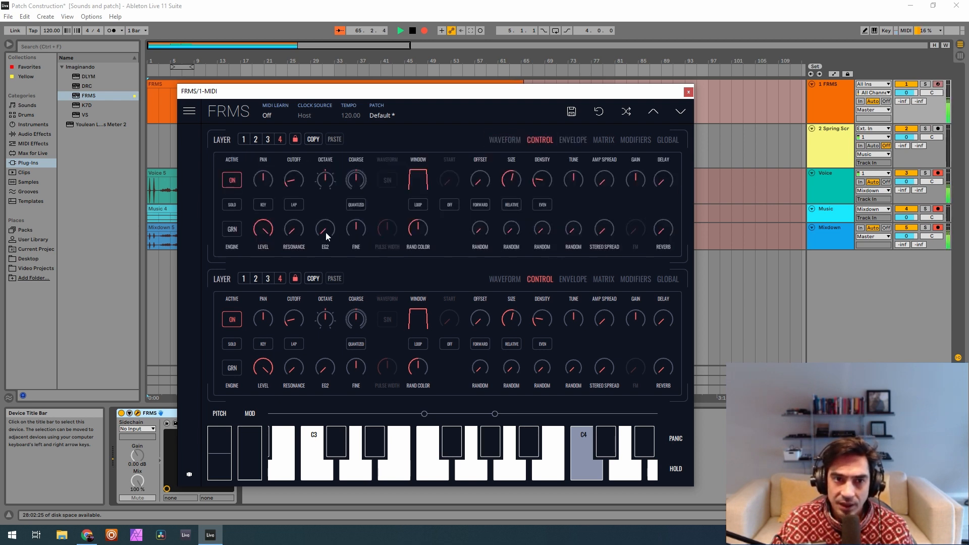
pyautogui.moveTo(326, 233); pyautogui.dragTo(312, 25)
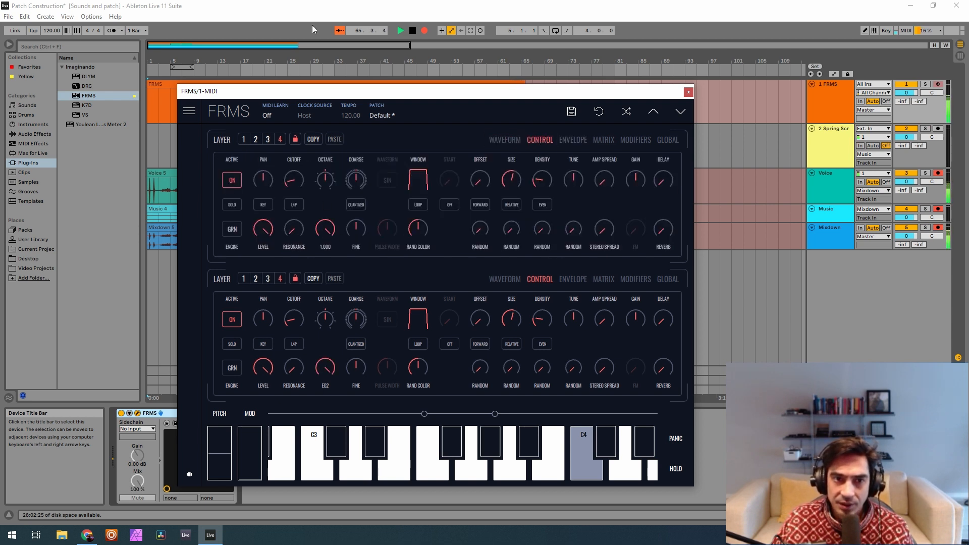
# Step: Turn on Link for envelope EG2, lengthen its attack and raise the attack's maximum time
pyautogui.click(573, 140)
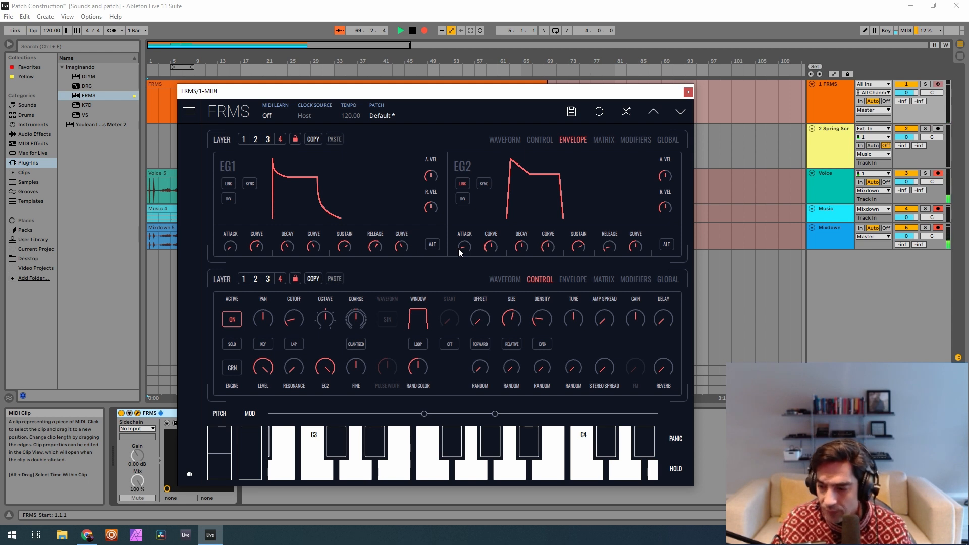
pyautogui.moveTo(464, 248); pyautogui.dragTo(471, 147)
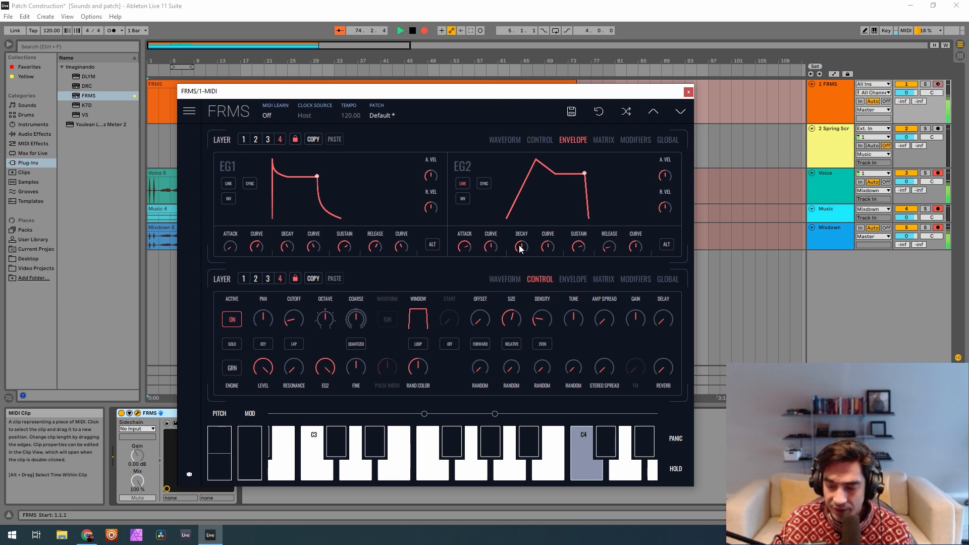
pyautogui.click(666, 245)
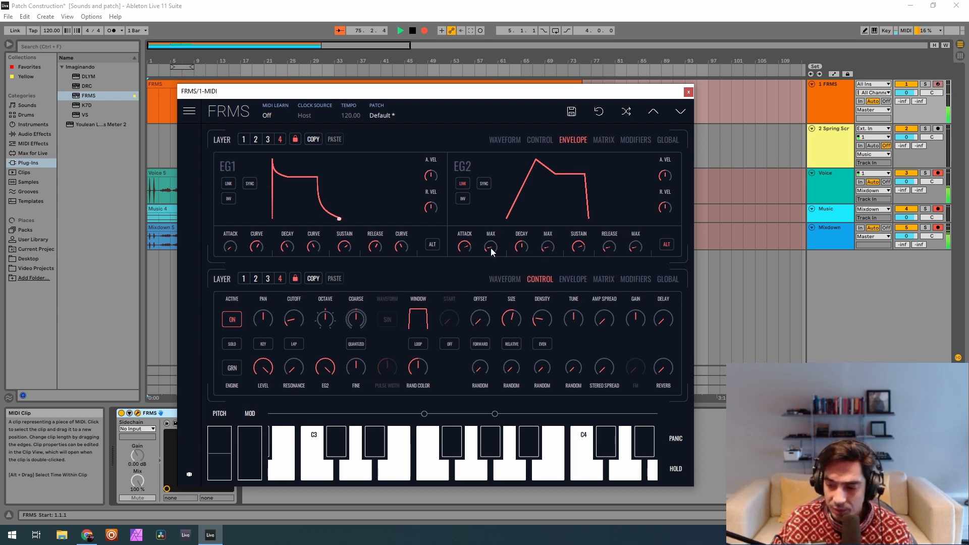
pyautogui.moveTo(490, 248); pyautogui.dragTo(482, 180)
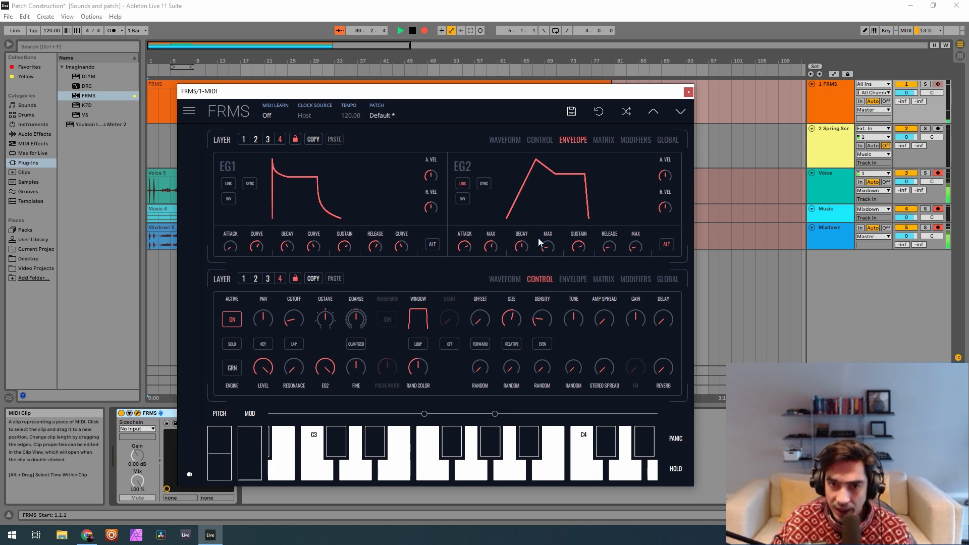
# Step: Set EG2's decay to full with a longer maximum time and lower its sustain close to the minimum
pyautogui.moveTo(525, 244); pyautogui.dragTo(521, 171)
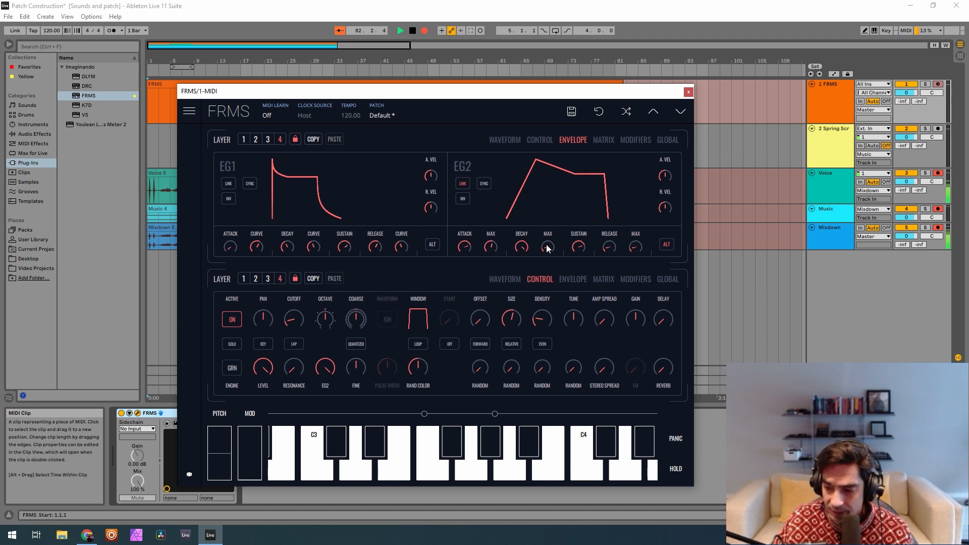
pyautogui.moveTo(547, 247)
pyautogui.moveTo(548, 247); pyautogui.dragTo(554, 187)
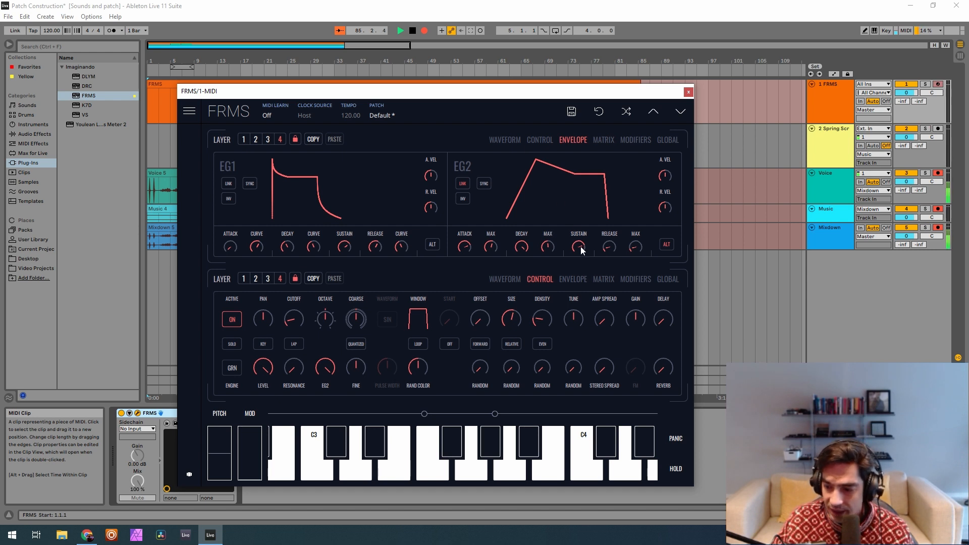
pyautogui.moveTo(580, 247); pyautogui.dragTo(601, 340)
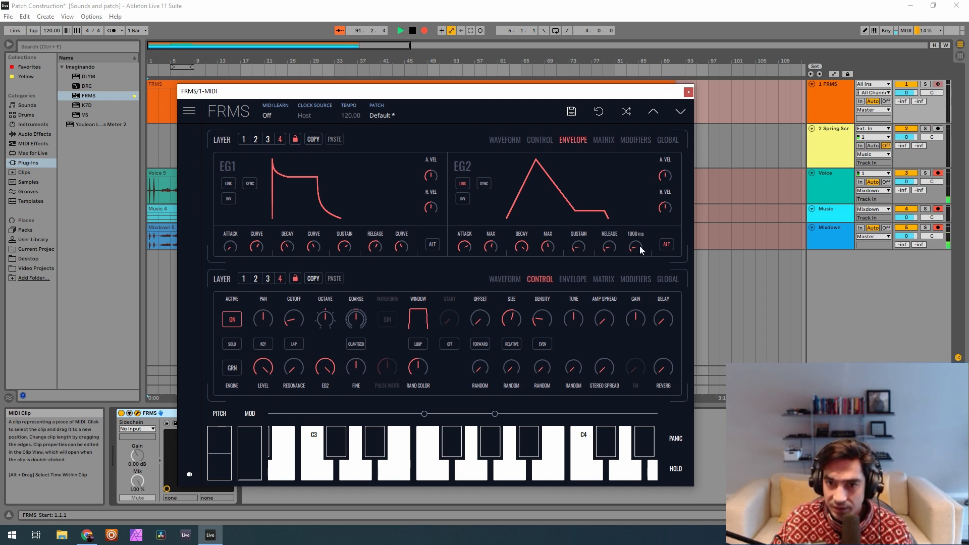
pyautogui.click(664, 246)
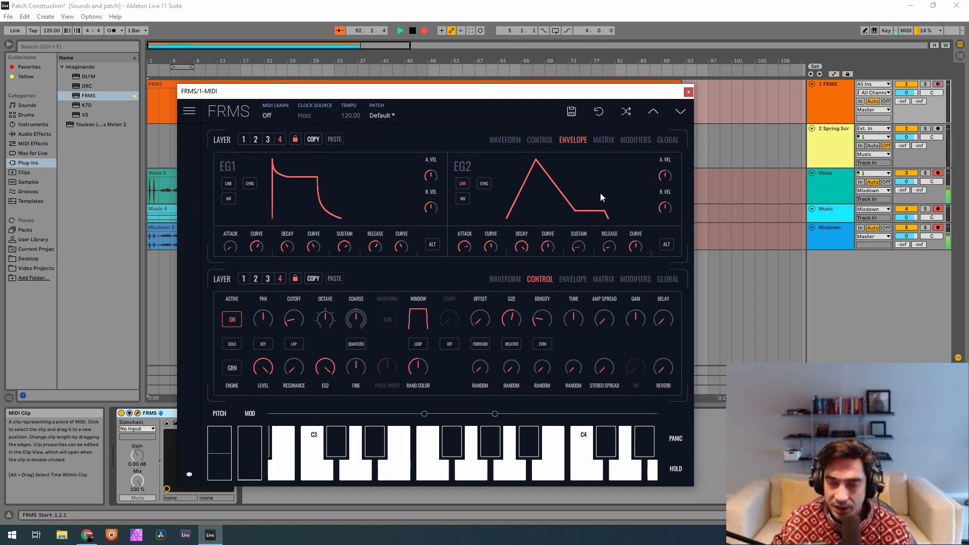
# Step: Compare layer 4's sound with the EG2 amount at minimum and at maximum, and bring it down to 0.007
pyautogui.click(537, 140)
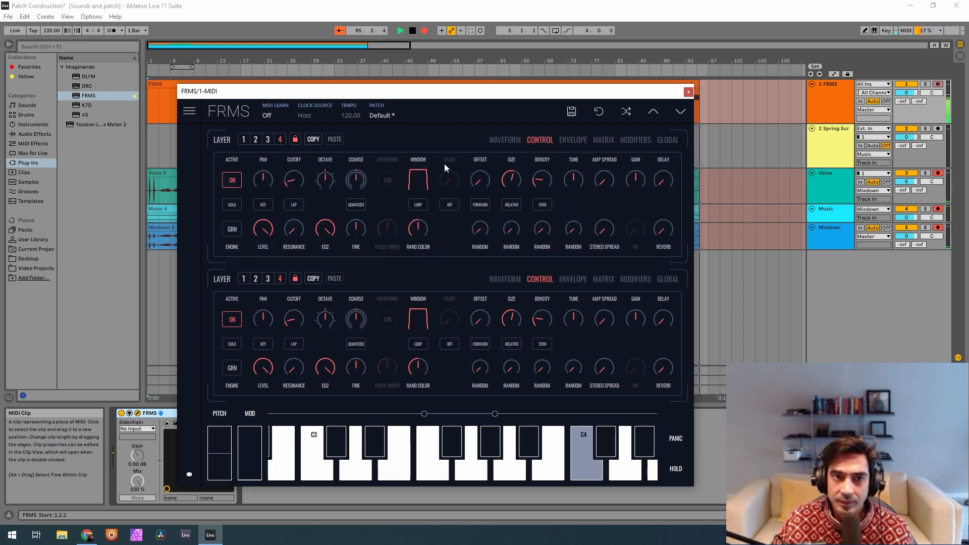
pyautogui.moveTo(325, 228); pyautogui.dragTo(384, 488)
pyautogui.moveTo(323, 227); pyautogui.dragTo(311, 38)
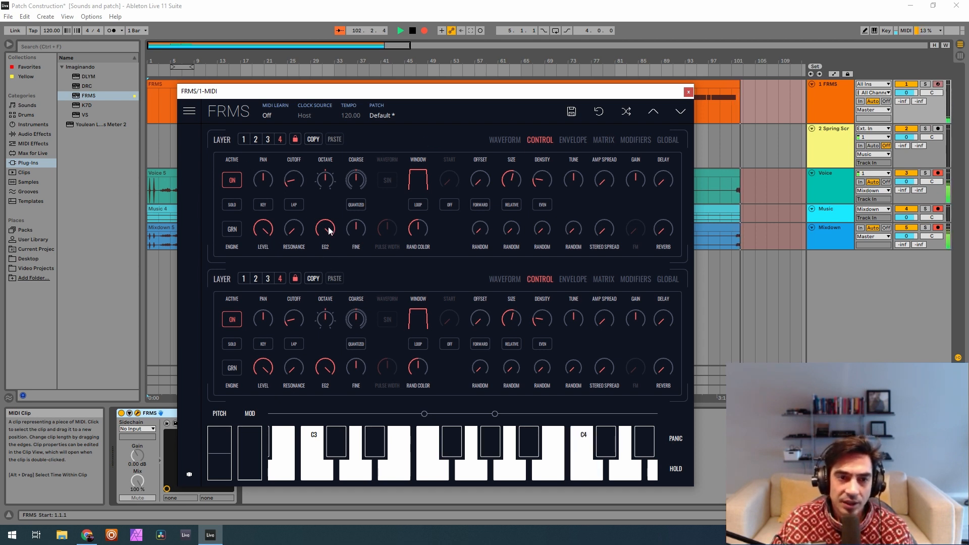
pyautogui.moveTo(329, 231); pyautogui.dragTo(330, 511)
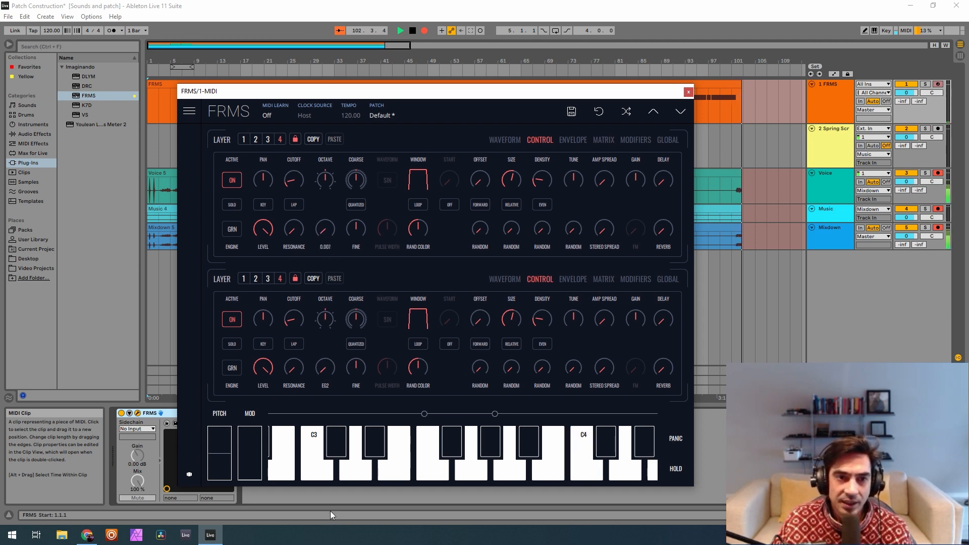
# Step: Cycle layer 4's filter type to high-pass and try lower and higher cutoff positions around the current setting
pyautogui.click(294, 205)
pyautogui.click(296, 205)
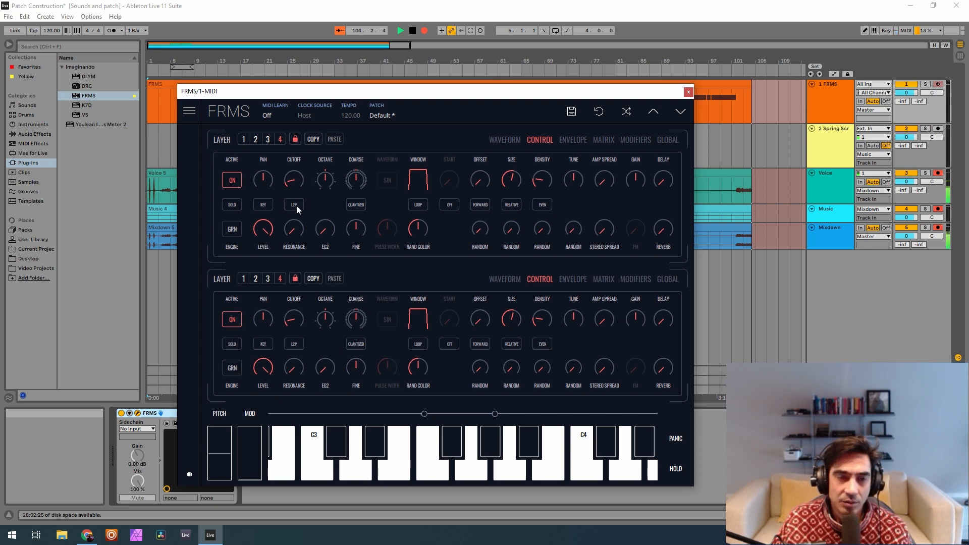
pyautogui.click(296, 205)
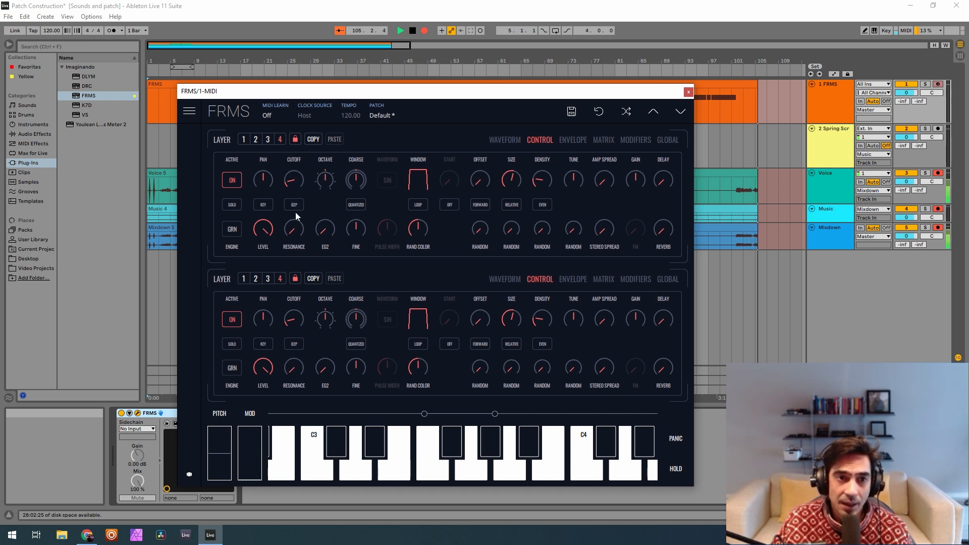
pyautogui.click(294, 205)
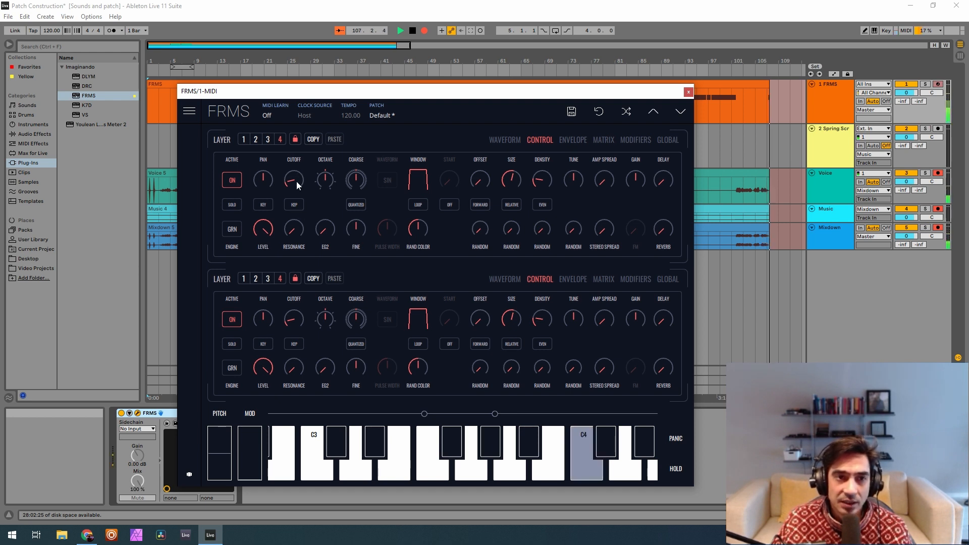
pyautogui.moveTo(295, 182); pyautogui.dragTo(300, 205)
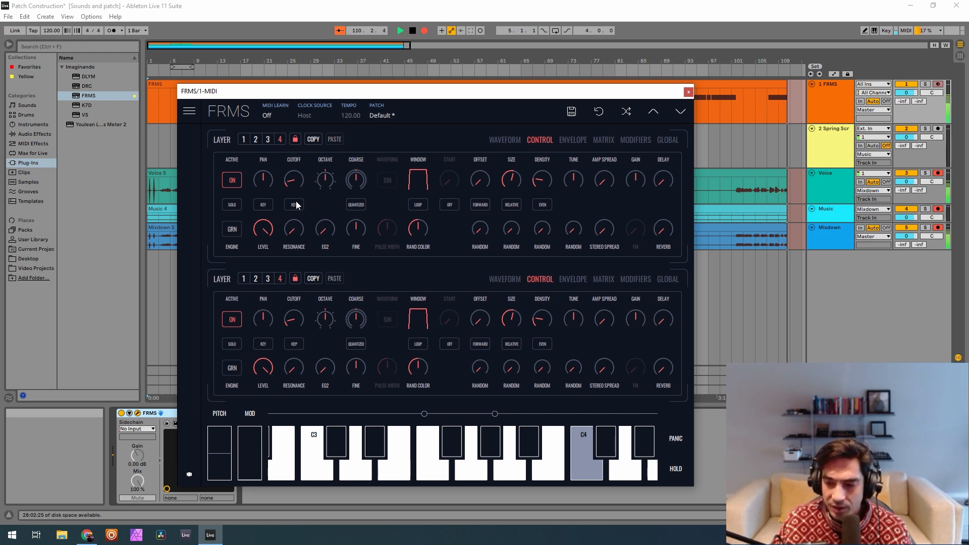
pyautogui.moveTo(293, 177); pyautogui.dragTo(295, 176)
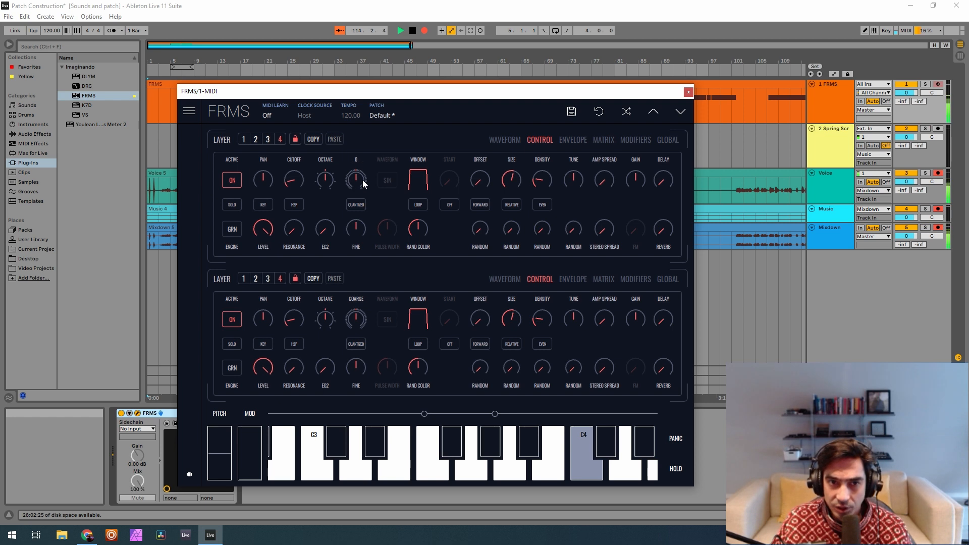
# Step: Raise layer 4's coarse tuning slightly, switch layer 3's engine to OSC as a pitch reference, and lower layer 4's fine tuning against it
pyautogui.moveTo(367, 180); pyautogui.dragTo(362, 180)
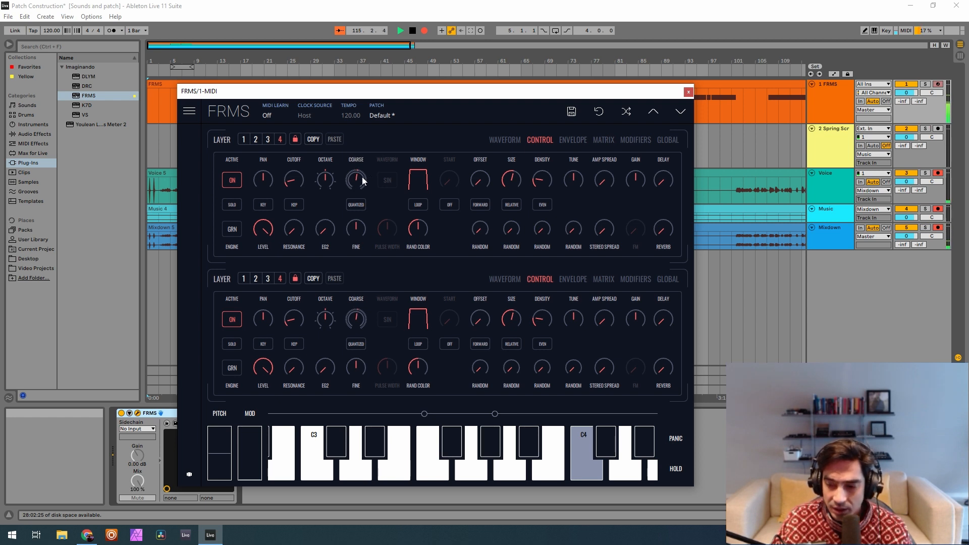
pyautogui.click(268, 140)
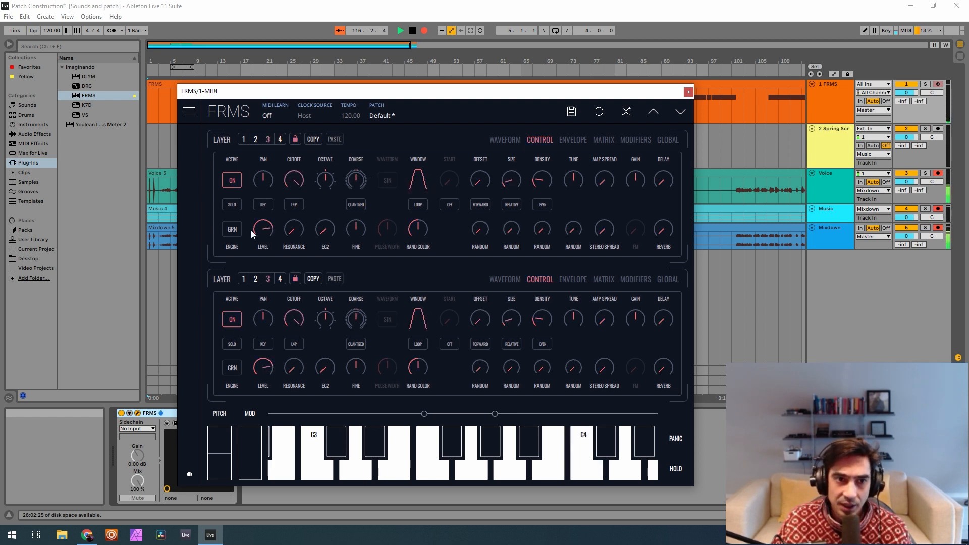
pyautogui.click(228, 367)
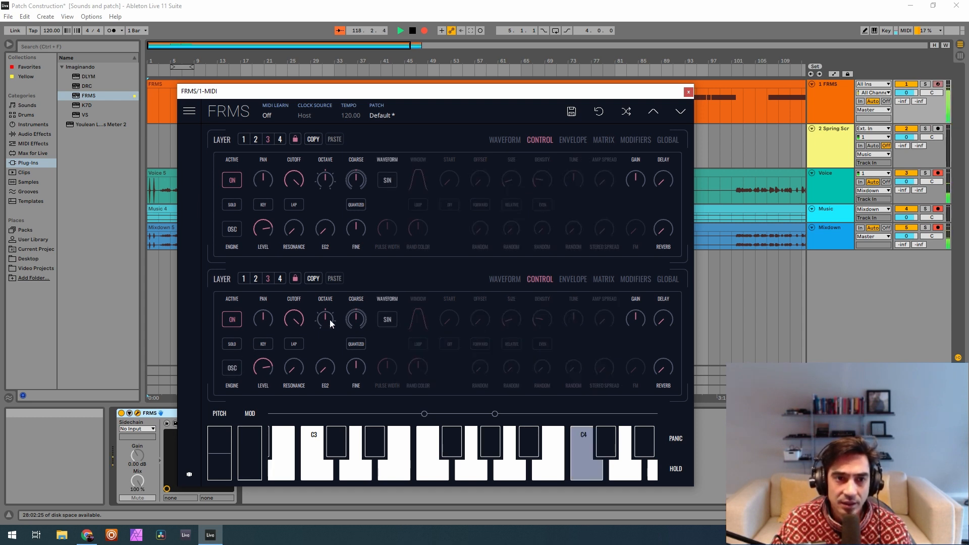
pyautogui.click(281, 139)
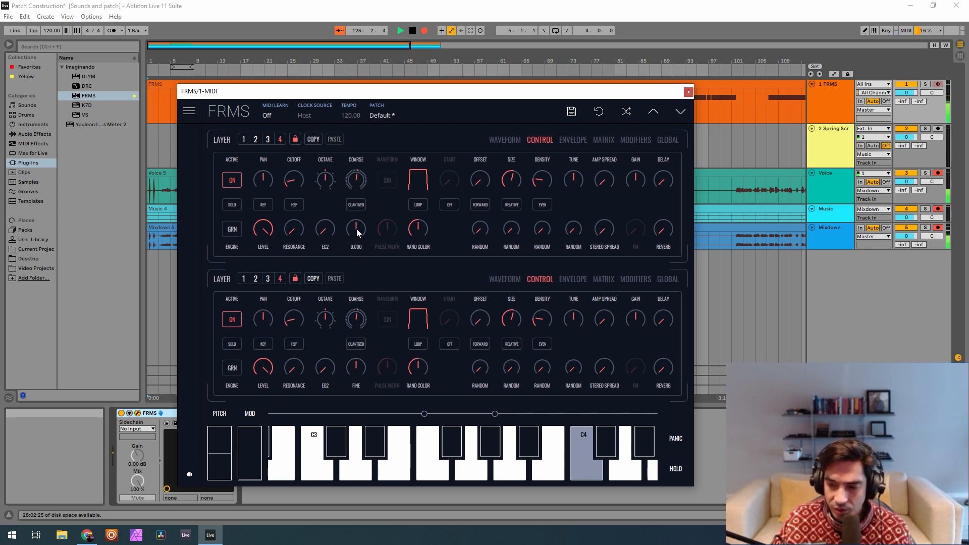
pyautogui.moveTo(356, 228); pyautogui.dragTo(362, 250)
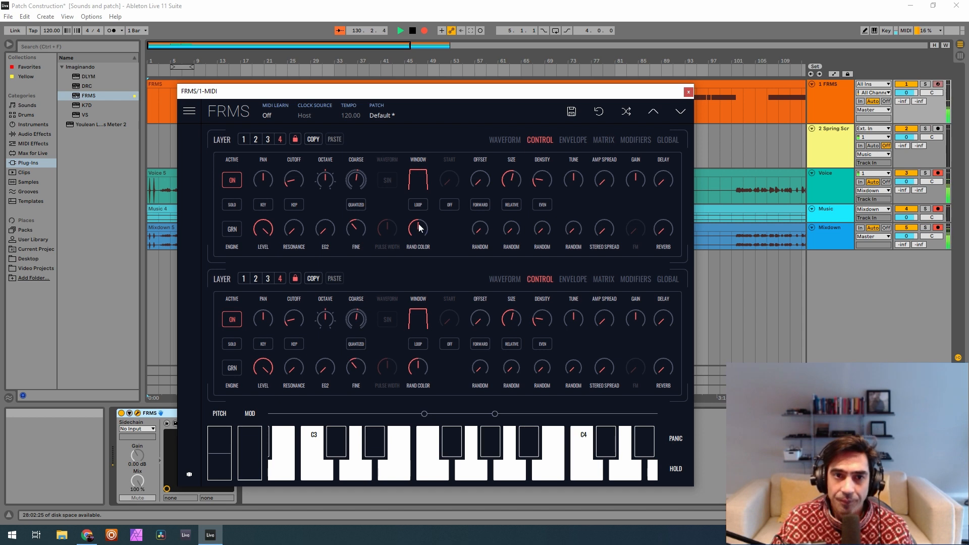
# Step: Show layer 4's waveform above its controls and set the grain window's playback mode to P. PONG
pyautogui.click(505, 279)
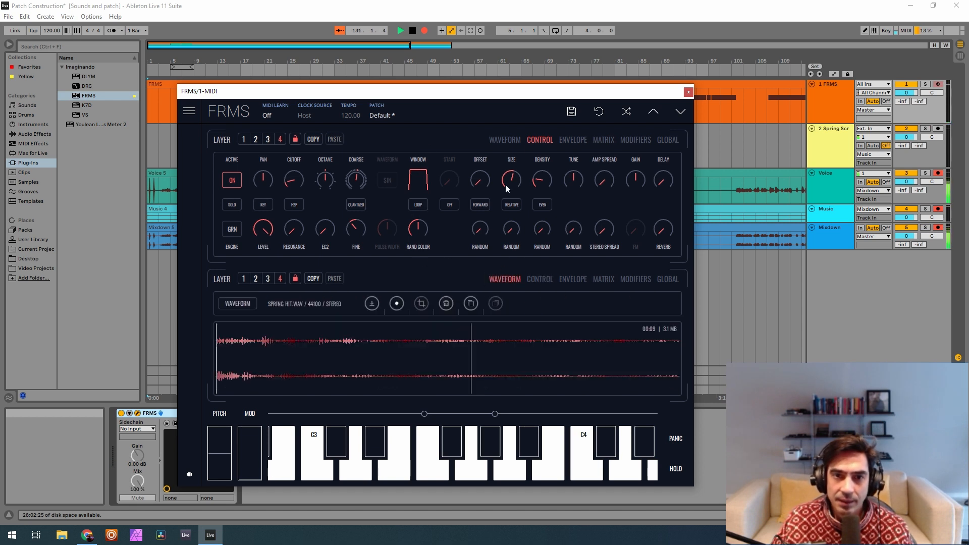
pyautogui.click(504, 140)
pyautogui.click(538, 279)
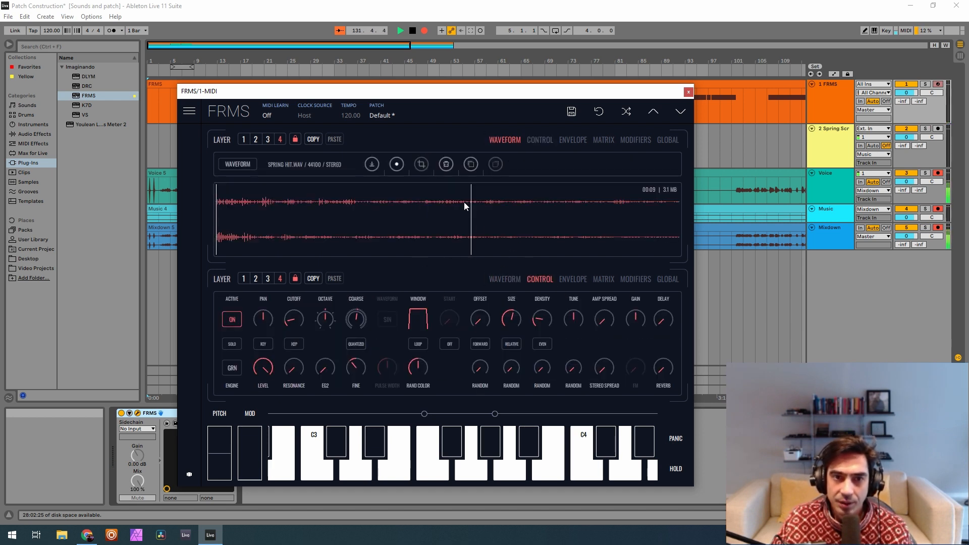
pyautogui.click(418, 344)
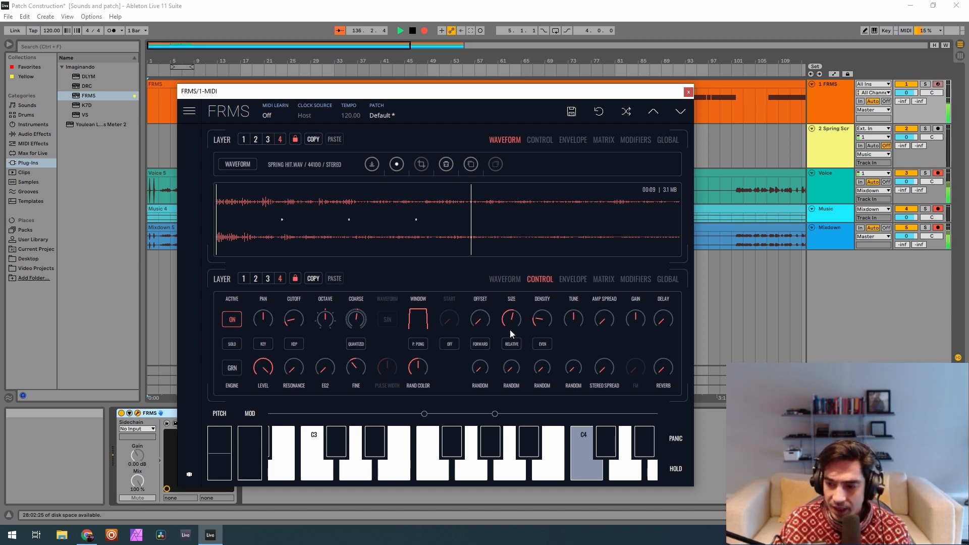
# Step: Raise layer 4's grain offset to move the window further into the sample, shrink the grain size and fine-adjust the density
pyautogui.moveTo(486, 313)
pyautogui.moveTo(486, 314); pyautogui.dragTo(511, 292)
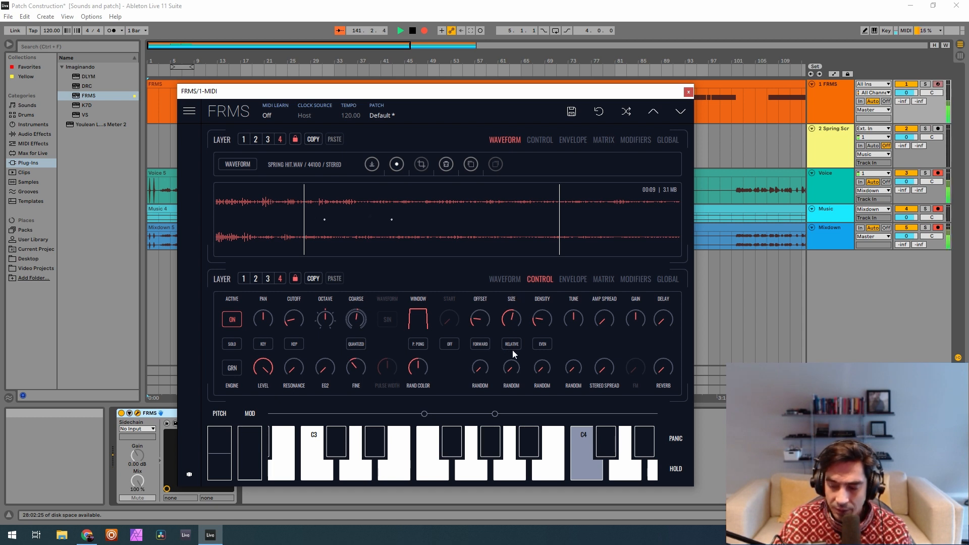
pyautogui.moveTo(512, 327); pyautogui.dragTo(505, 371)
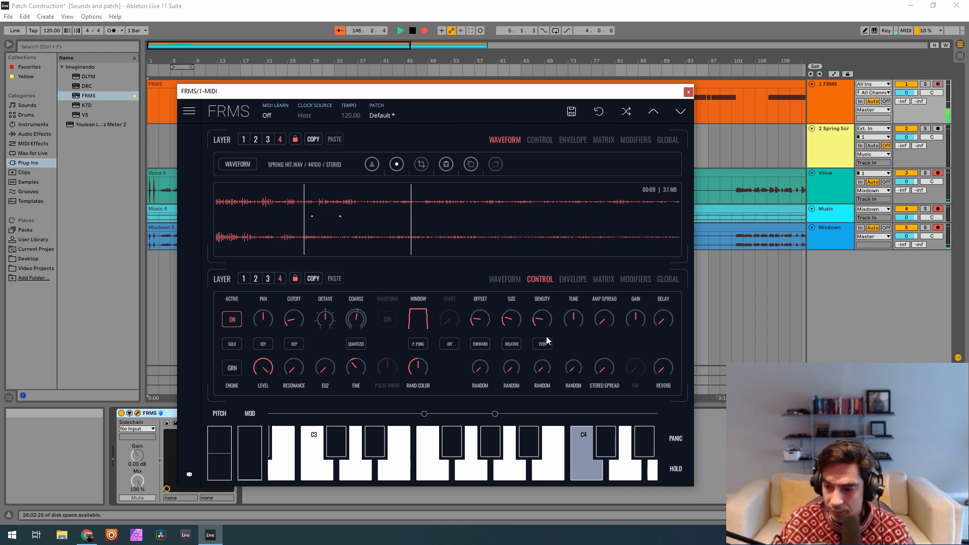
pyautogui.moveTo(545, 323); pyautogui.dragTo(543, 319)
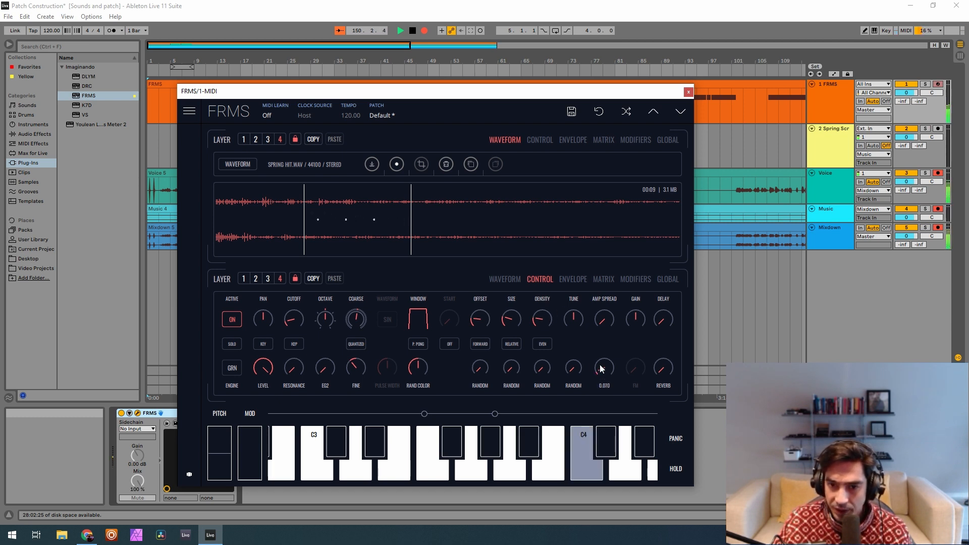
# Step: Widen layer 4's stereo spread and set its reverb amount to 0.160
pyautogui.moveTo(601, 376); pyautogui.dragTo(629, 348)
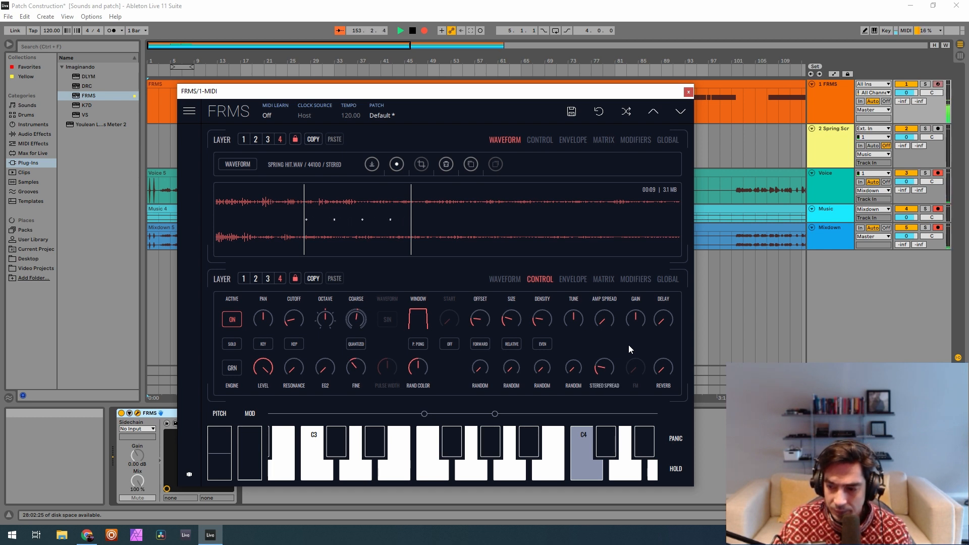
pyautogui.moveTo(659, 368); pyautogui.dragTo(656, 343)
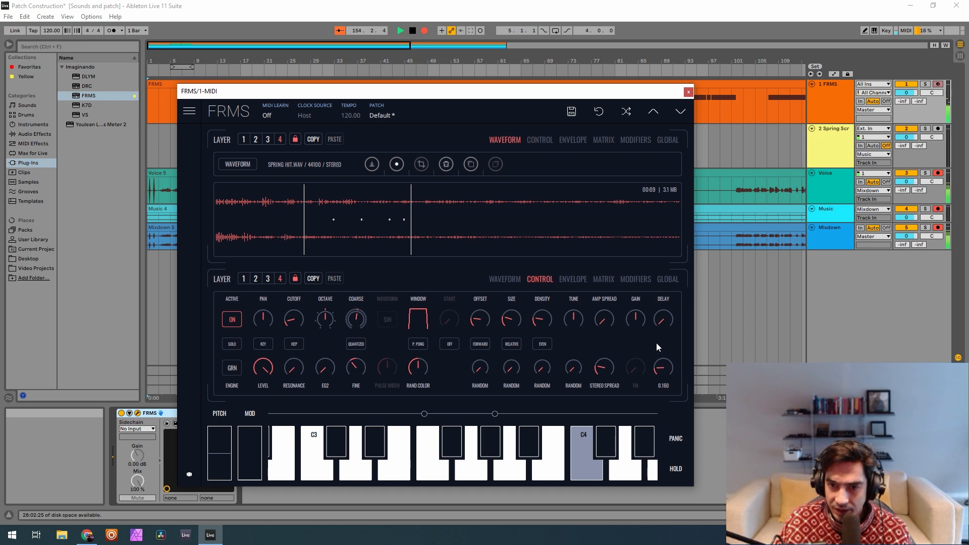
# Step: Set the global reverb's high-pass filter to about 0.203 and raise its decay slightly
pyautogui.click(666, 280)
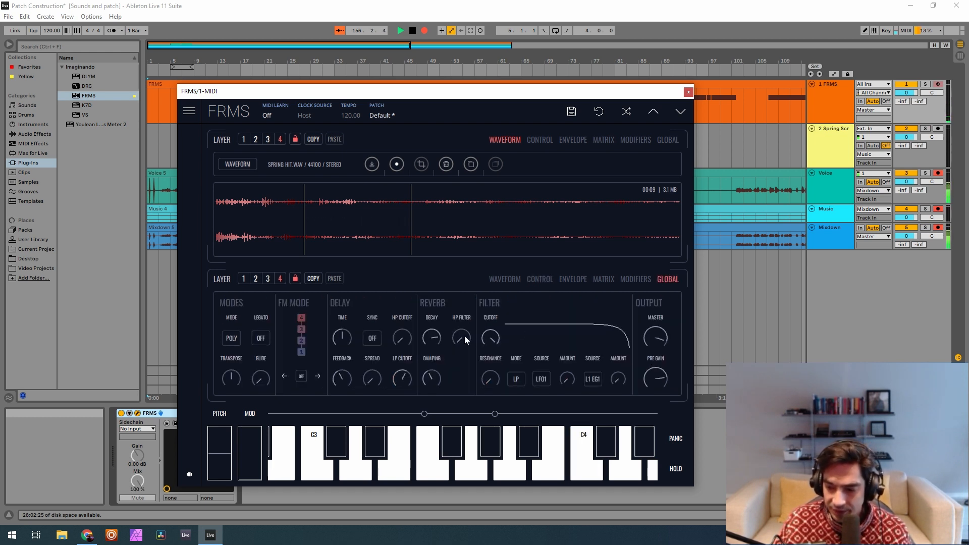
pyautogui.moveTo(465, 336); pyautogui.dragTo(564, 305)
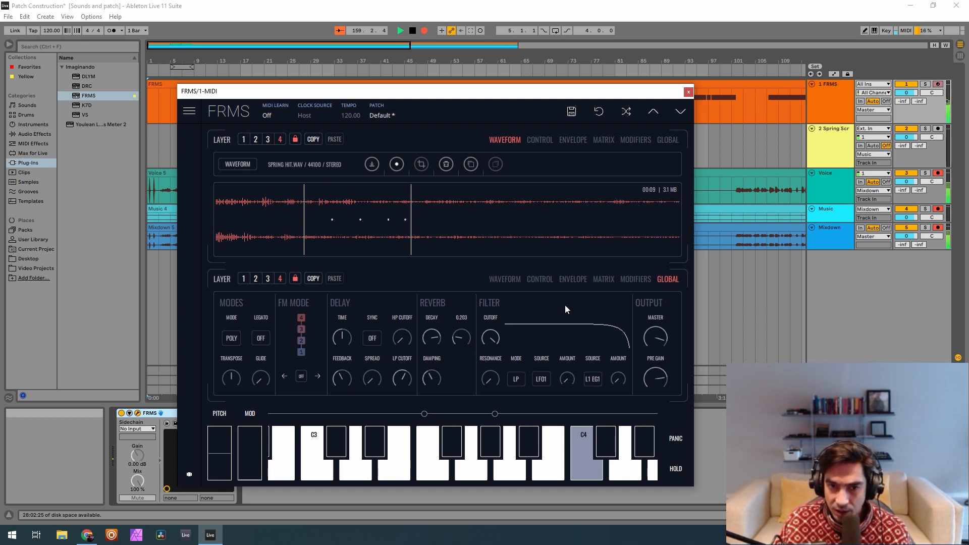
pyautogui.moveTo(568, 304); pyautogui.dragTo(563, 306)
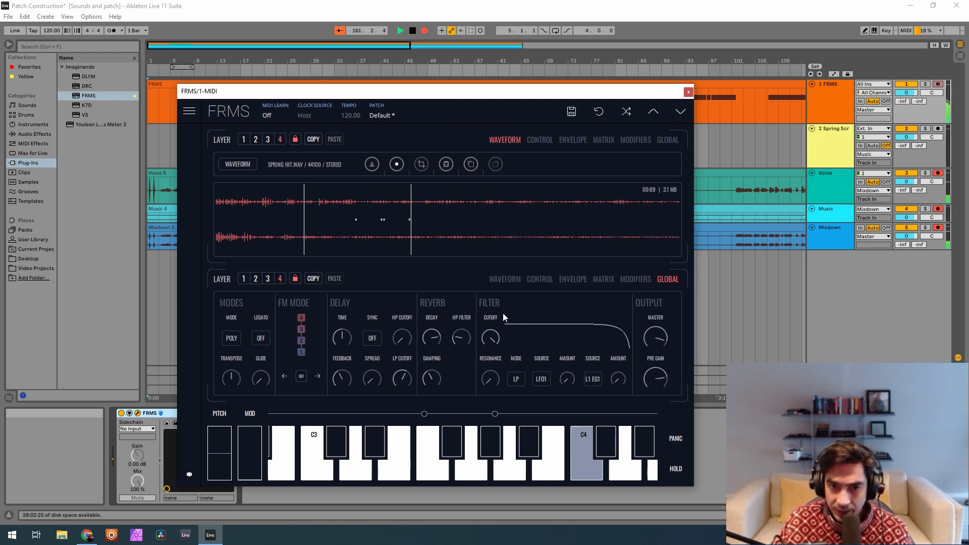
pyautogui.moveTo(431, 338)
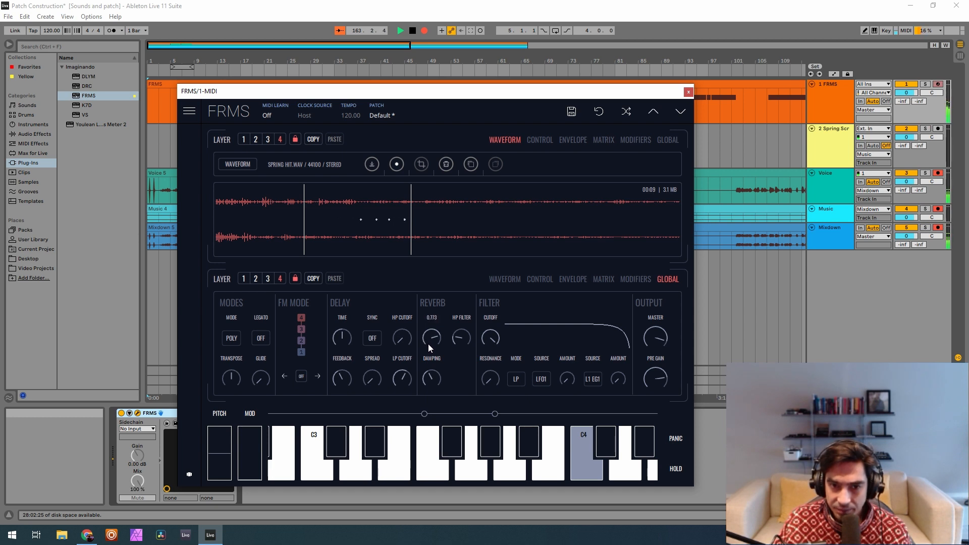
pyautogui.moveTo(427, 344); pyautogui.dragTo(434, 343)
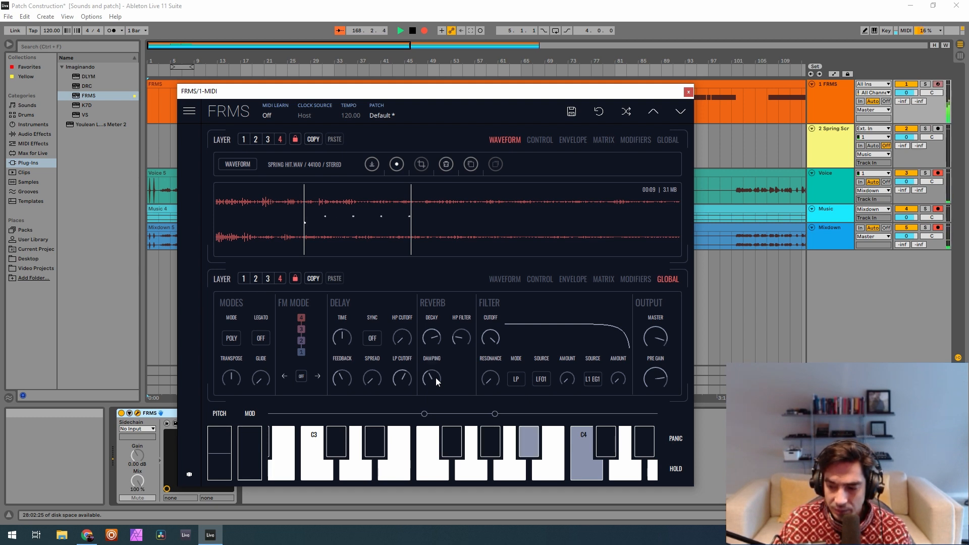
# Step: Look through the FM algorithms and turn FM mode on with layers 4, 3, 2 and 1 in a single stack
pyautogui.click(316, 375)
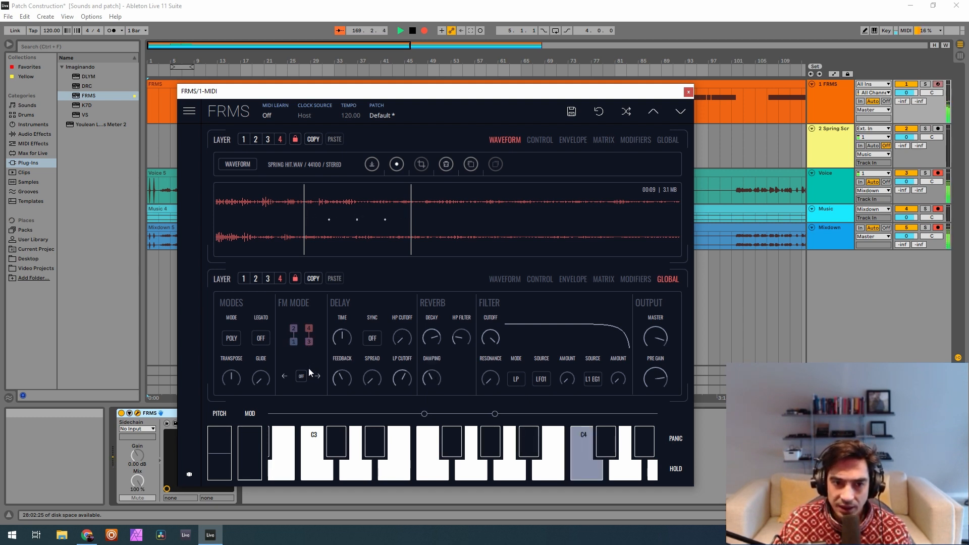
pyautogui.click(301, 377)
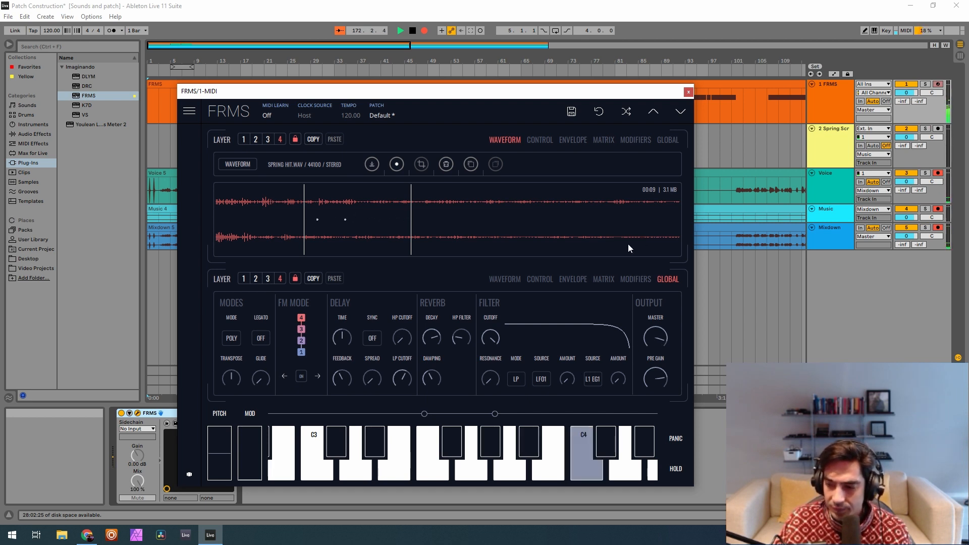
# Step: Review the LFO settings, give LFO 2 a sine wave and lower its rate to a slow cycle
pyautogui.click(603, 140)
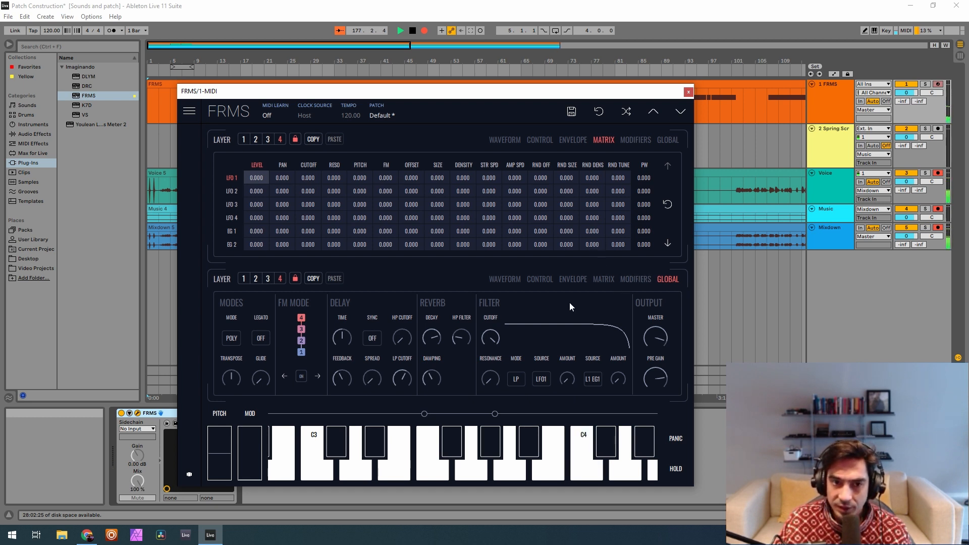
pyautogui.click(625, 280)
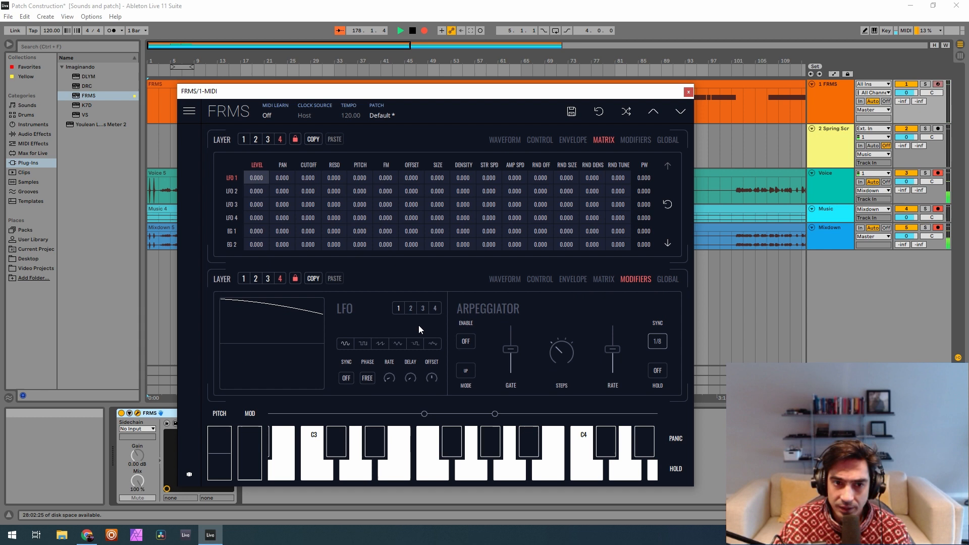
pyautogui.click(389, 378)
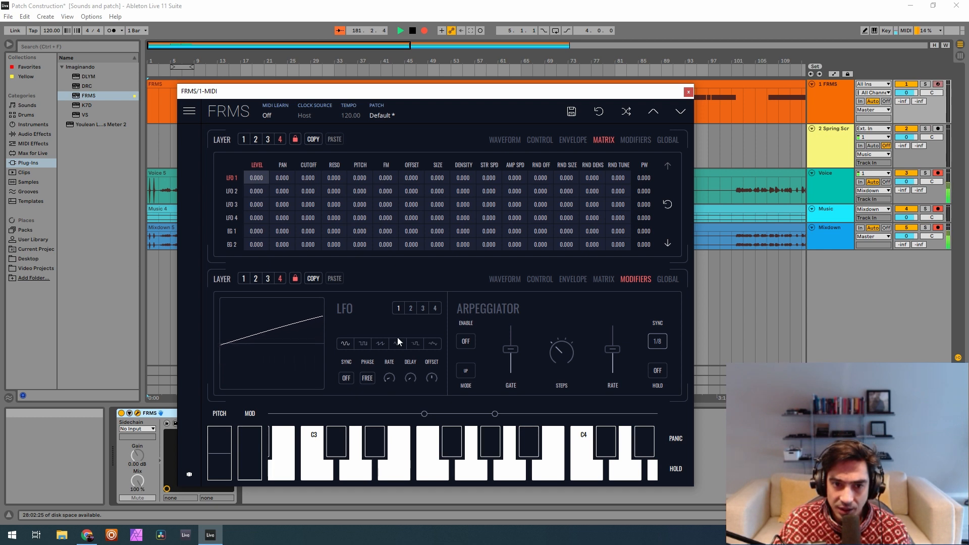
pyautogui.click(410, 308)
pyautogui.click(347, 346)
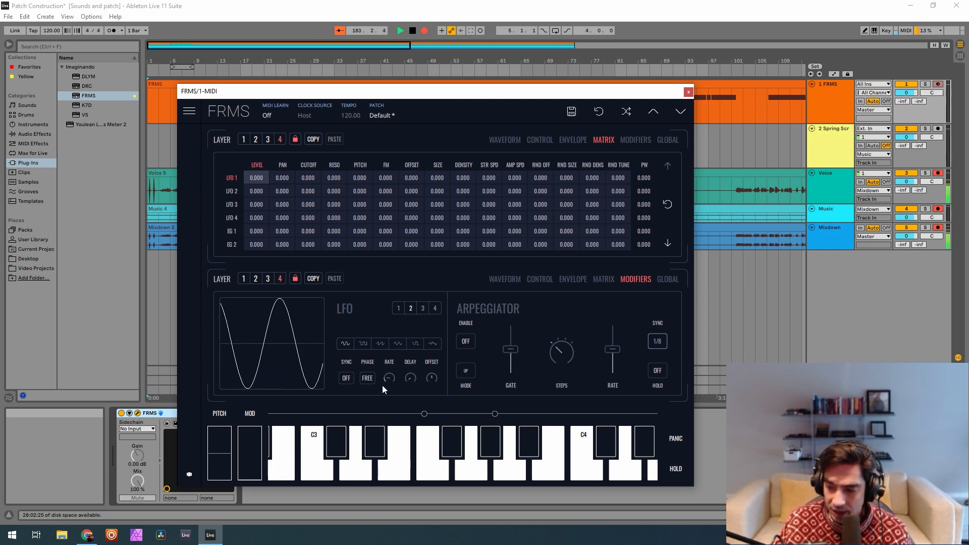
pyautogui.moveTo(390, 378); pyautogui.dragTo(387, 394)
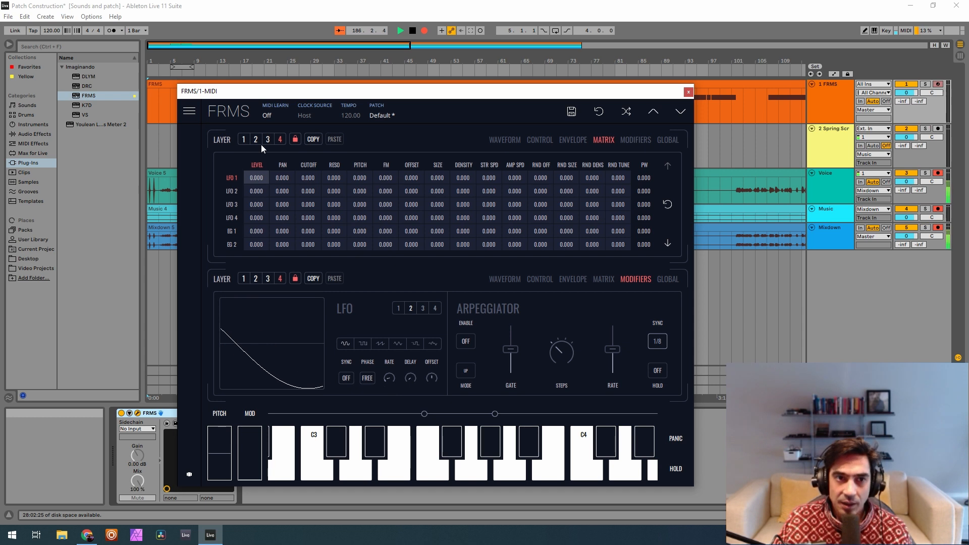
# Step: Route LFO 1 to layer 4's grain offset in the modulation matrix with an amount of about 0.73 while viewing the waveform
pyautogui.click(505, 139)
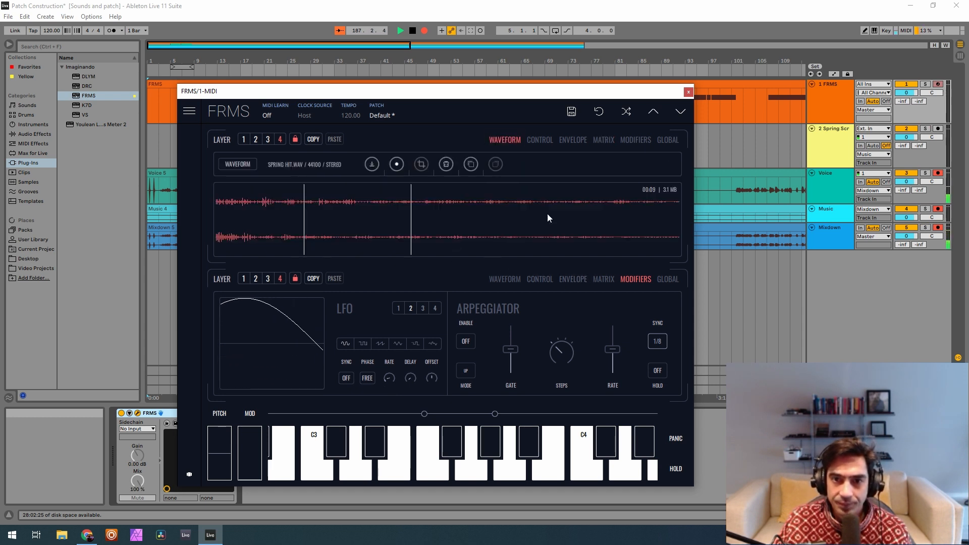
pyautogui.click(603, 279)
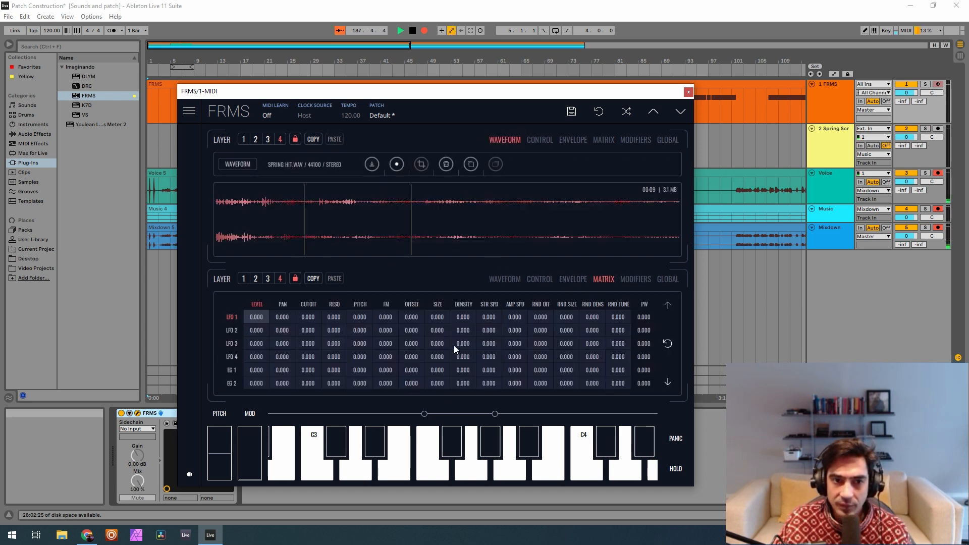
pyautogui.click(417, 320)
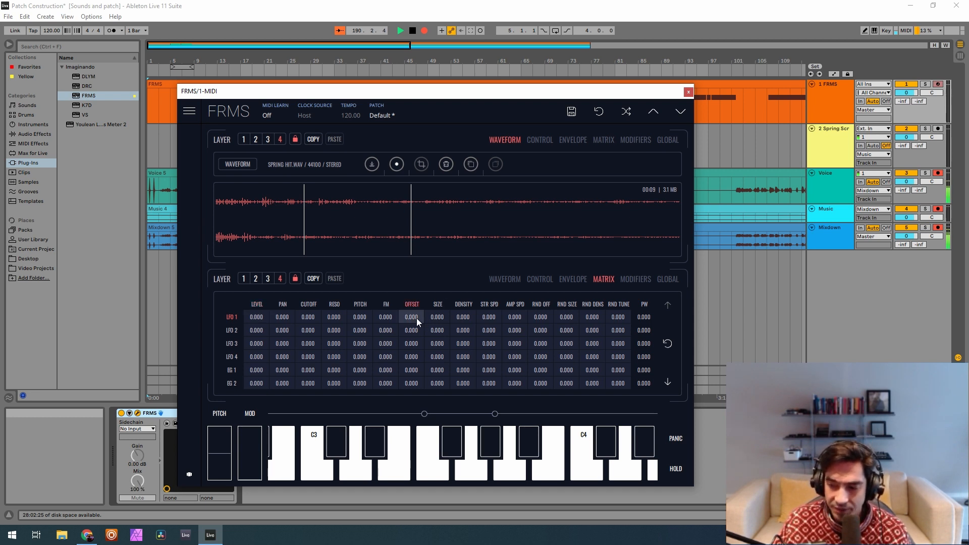
pyautogui.moveTo(416, 318); pyautogui.dragTo(456, 226)
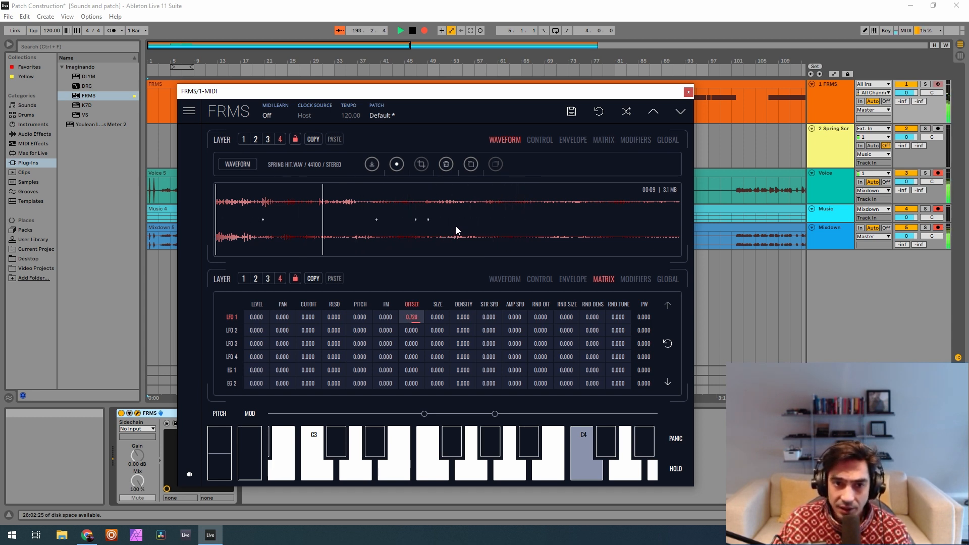
# Step: Select LFO 1 and raise its modulation amount on layer 4's grain offset to about 0.756 in the matrix
pyautogui.click(624, 278)
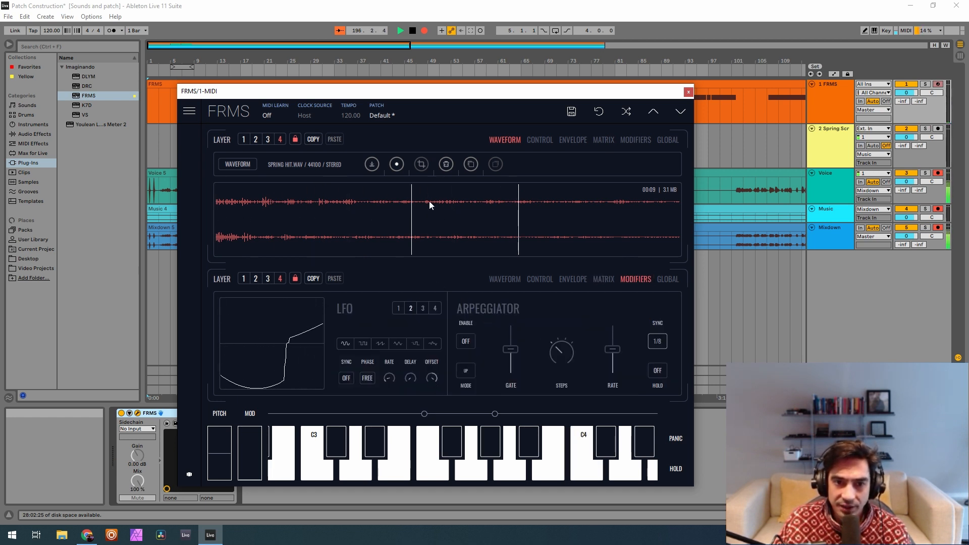
pyautogui.click(400, 308)
pyautogui.moveTo(431, 378); pyautogui.dragTo(346, 322)
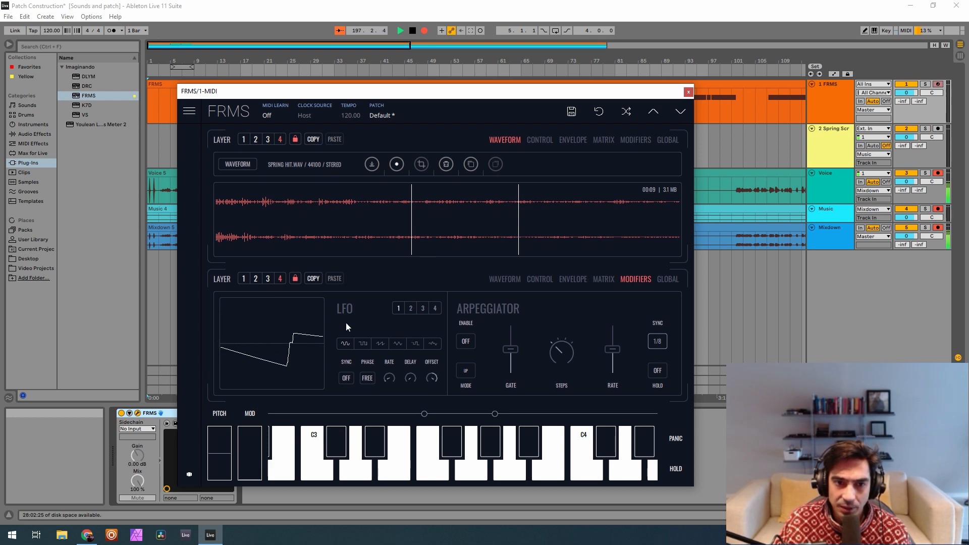
pyautogui.click(540, 280)
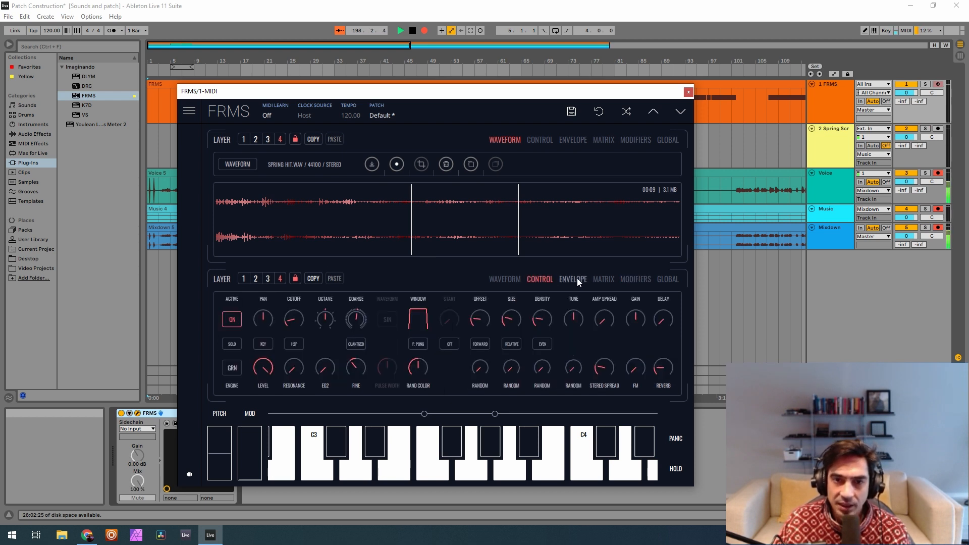
pyautogui.click(575, 279)
pyautogui.click(604, 281)
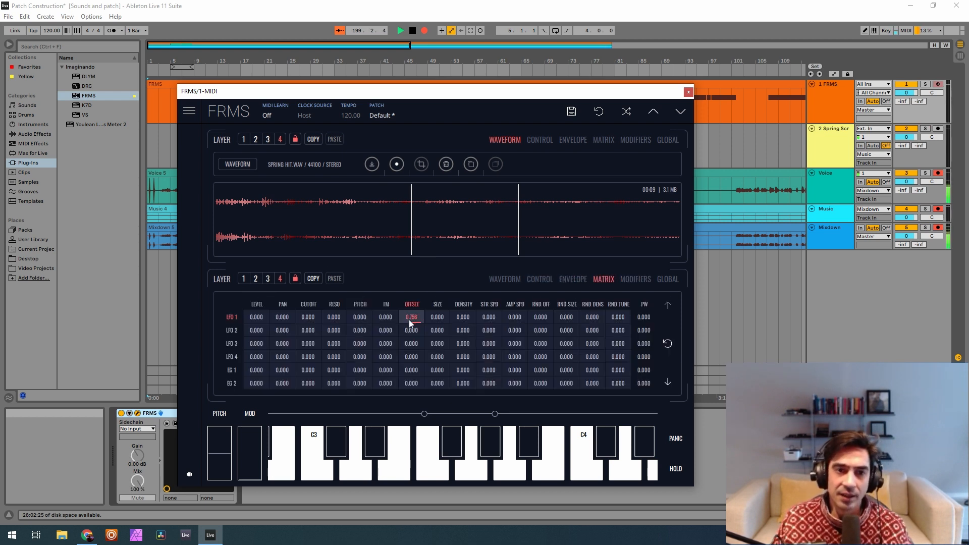
pyautogui.click(520, 280)
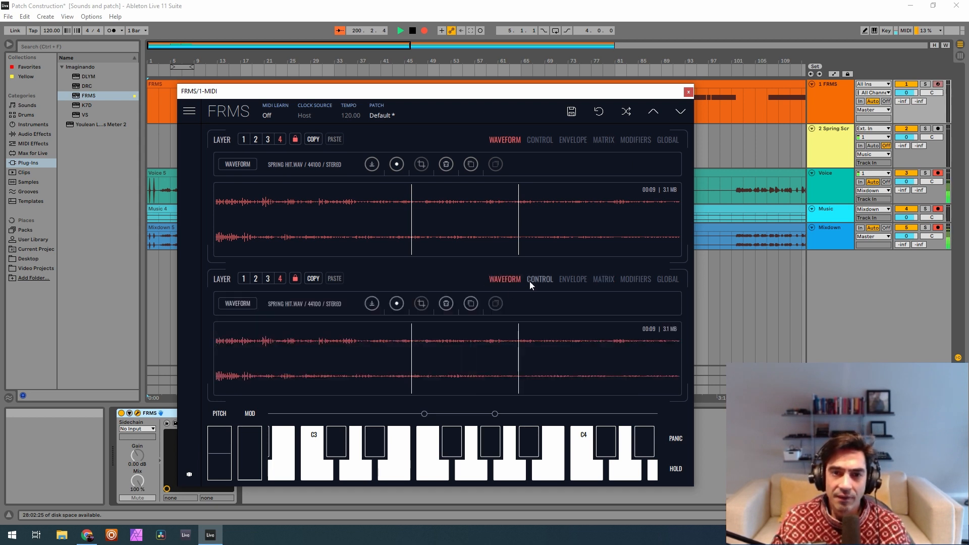
pyautogui.click(540, 281)
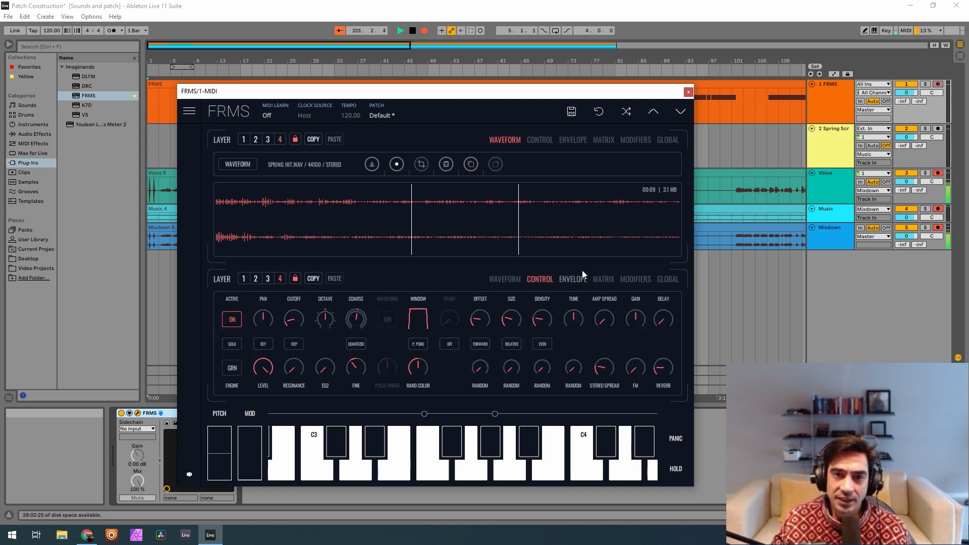
pyautogui.click(610, 280)
pyautogui.click(626, 280)
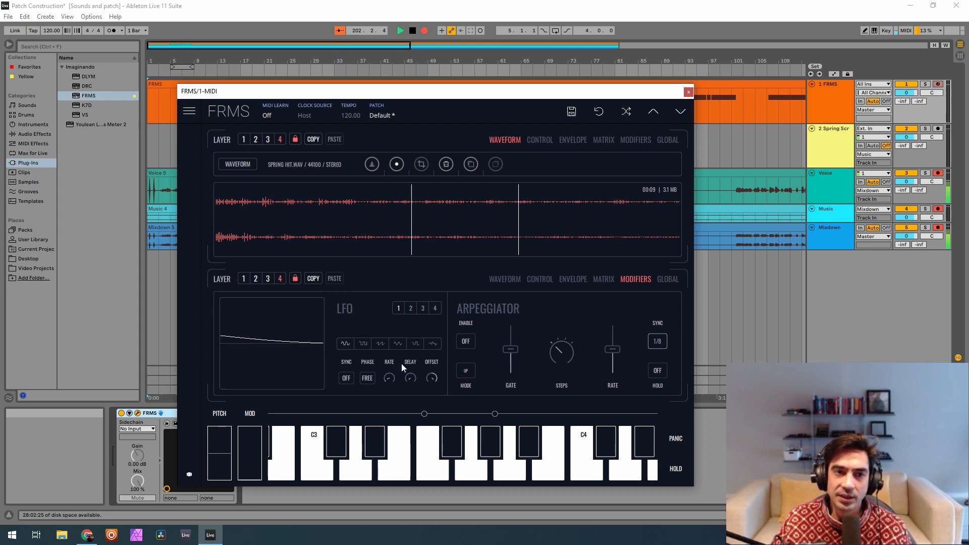
# Step: Route EG 2 to layer 4's FM amount in the modulation matrix with an amount of about 0.664
pyautogui.click(601, 280)
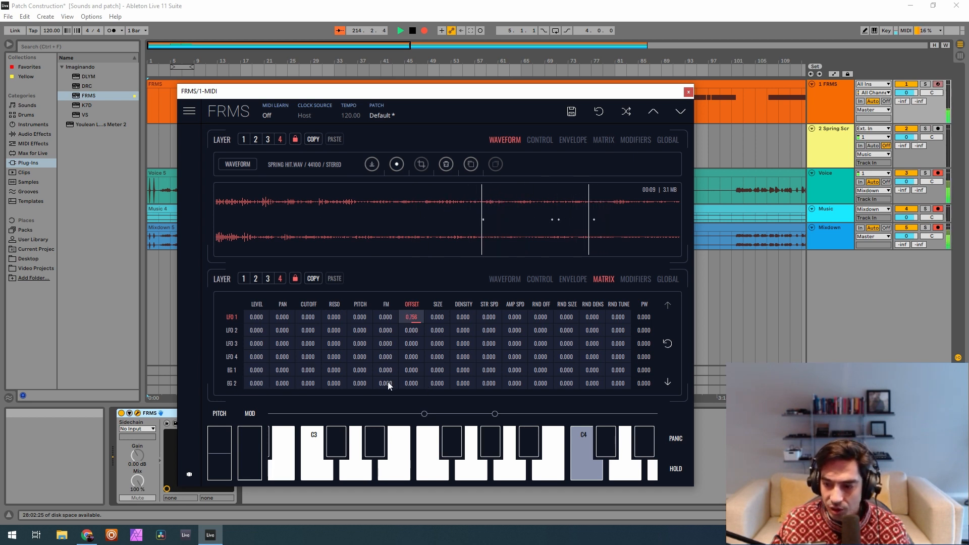
pyautogui.moveTo(387, 383); pyautogui.dragTo(402, 299)
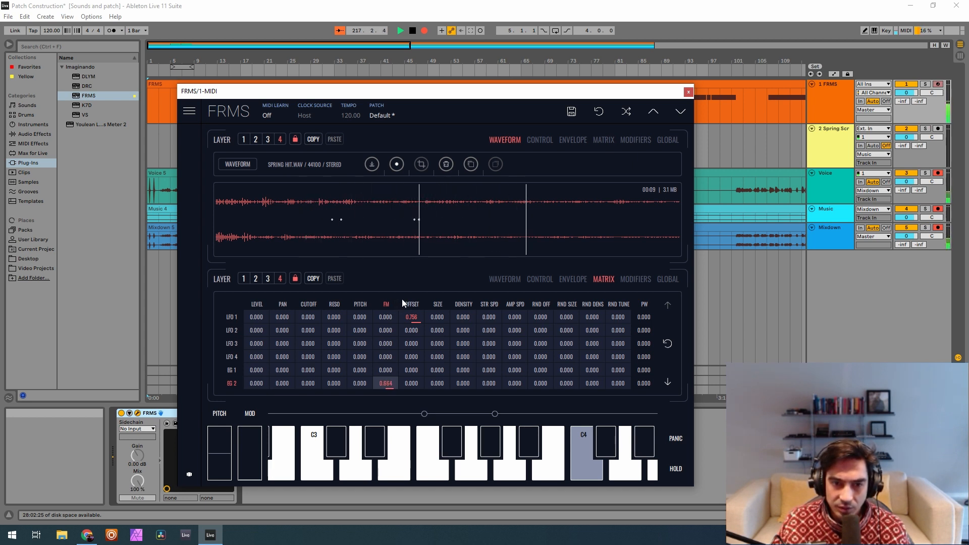
# Step: Set layer 3's oscillator to a saw wave panned to the right, with a low level and high gain
pyautogui.click(268, 279)
pyautogui.click(538, 283)
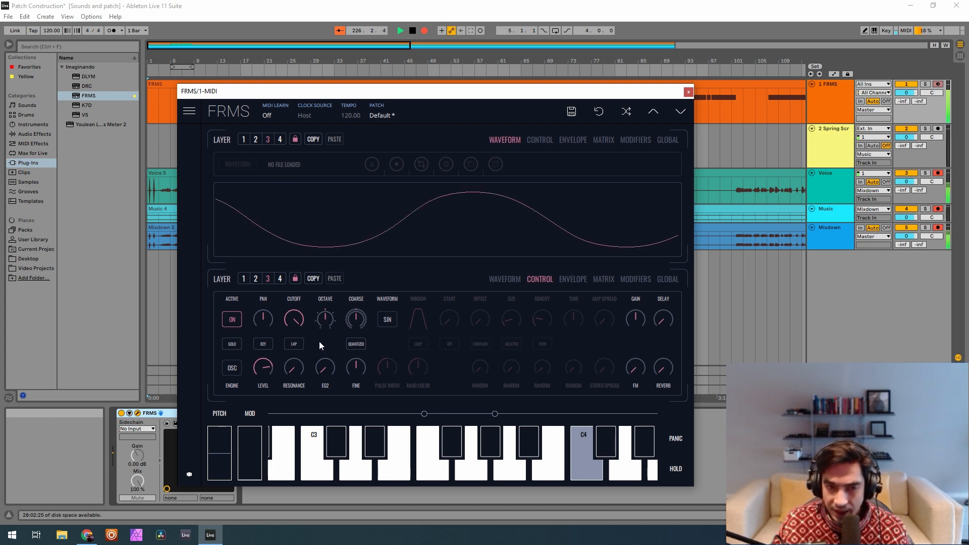
pyautogui.moveTo(257, 327)
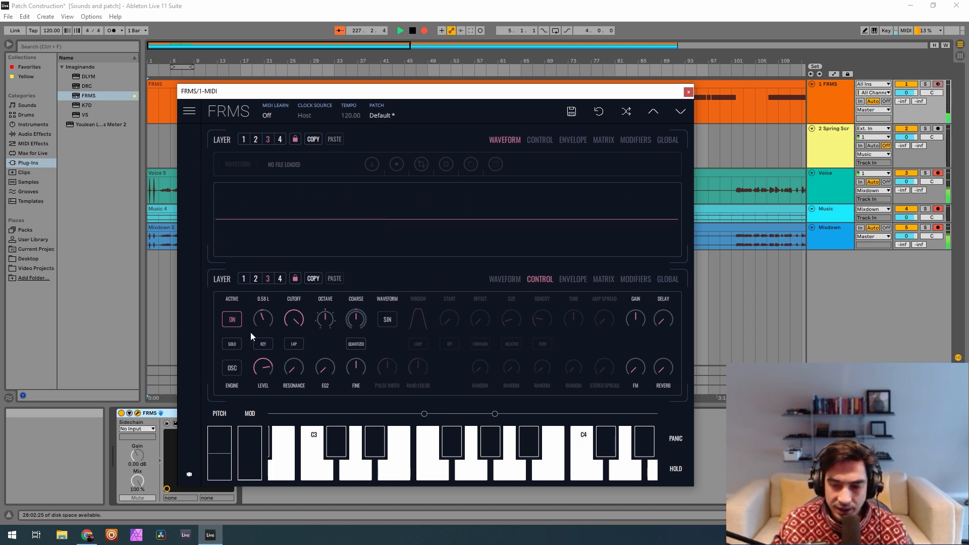
pyautogui.moveTo(250, 332); pyautogui.dragTo(364, 296)
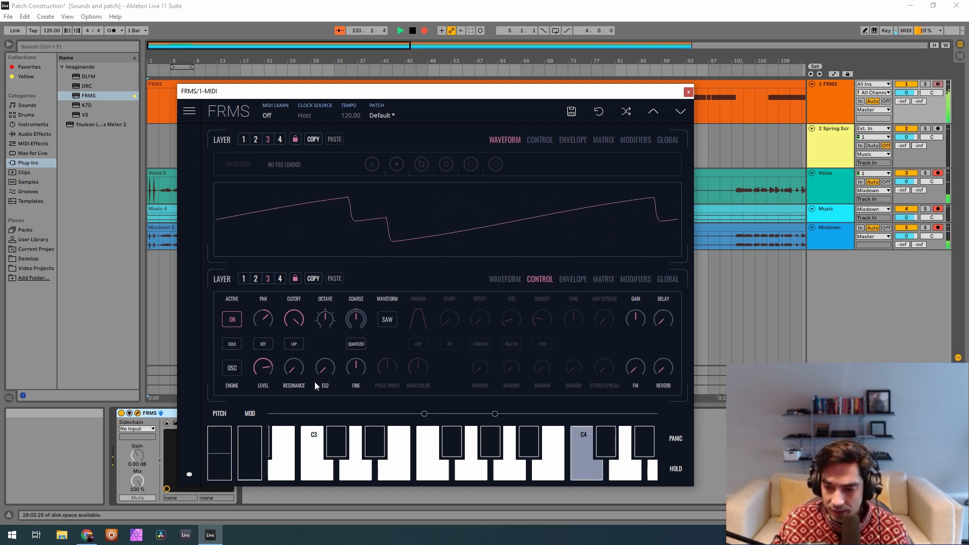
pyautogui.moveTo(256, 372); pyautogui.dragTo(263, 507)
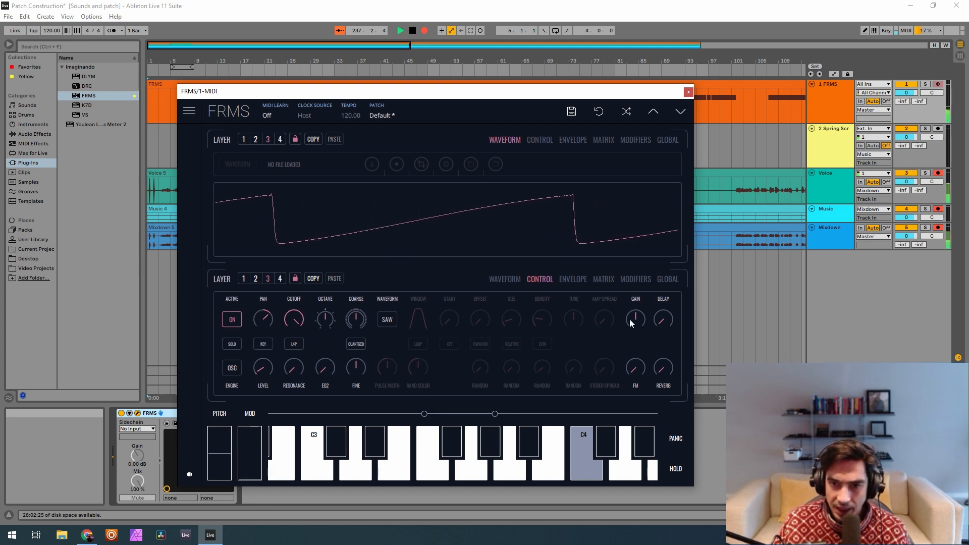
pyautogui.moveTo(629, 319); pyautogui.dragTo(645, 186)
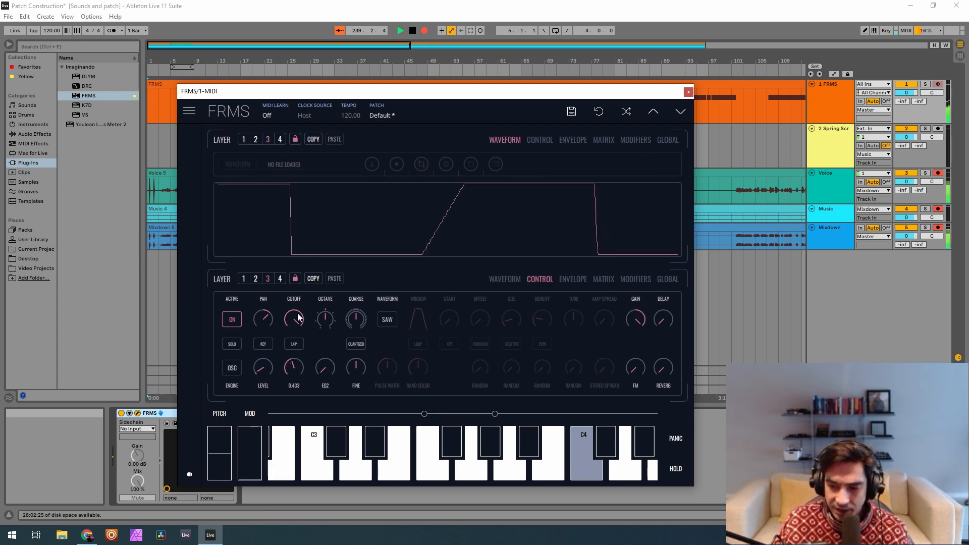
# Step: Shape layer 3's low-pass filter with high resonance, minimum cutoff and an EG2 amount just under halfway
pyautogui.moveTo(298, 382); pyautogui.dragTo(298, 266)
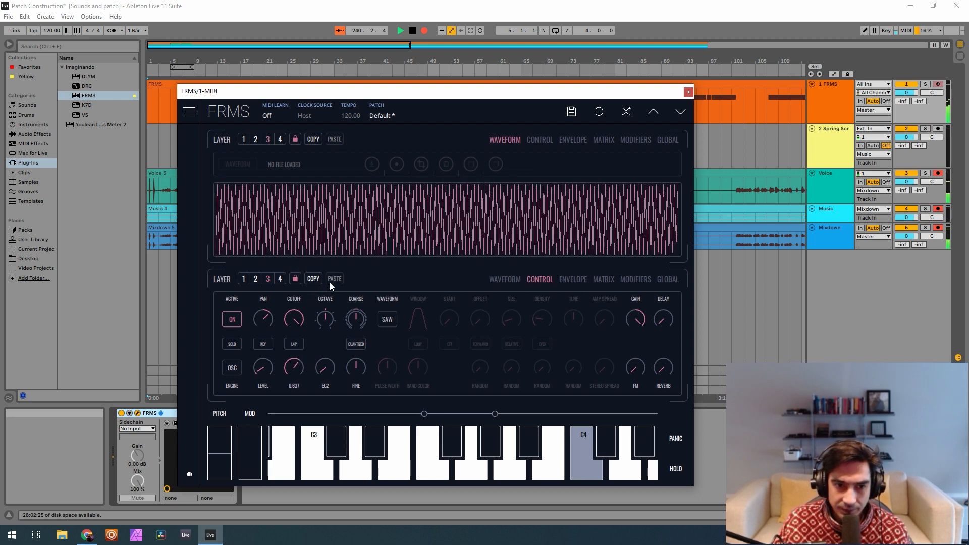
pyautogui.moveTo(293, 318); pyautogui.dragTo(331, 347)
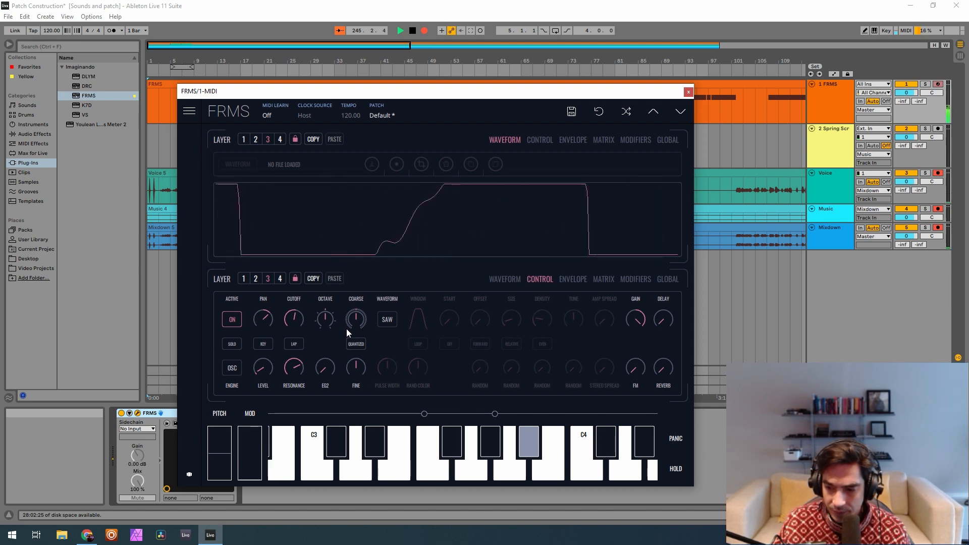
pyautogui.moveTo(324, 374)
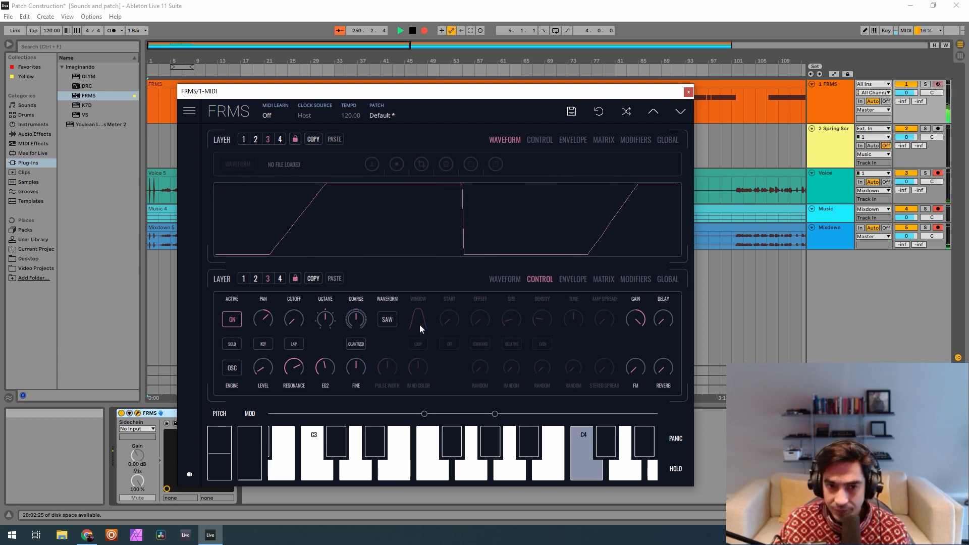
# Step: Lower layer 3's octave and detune it slightly with a fine tuning of about 0.087
pyautogui.moveTo(329, 322); pyautogui.dragTo(329, 364)
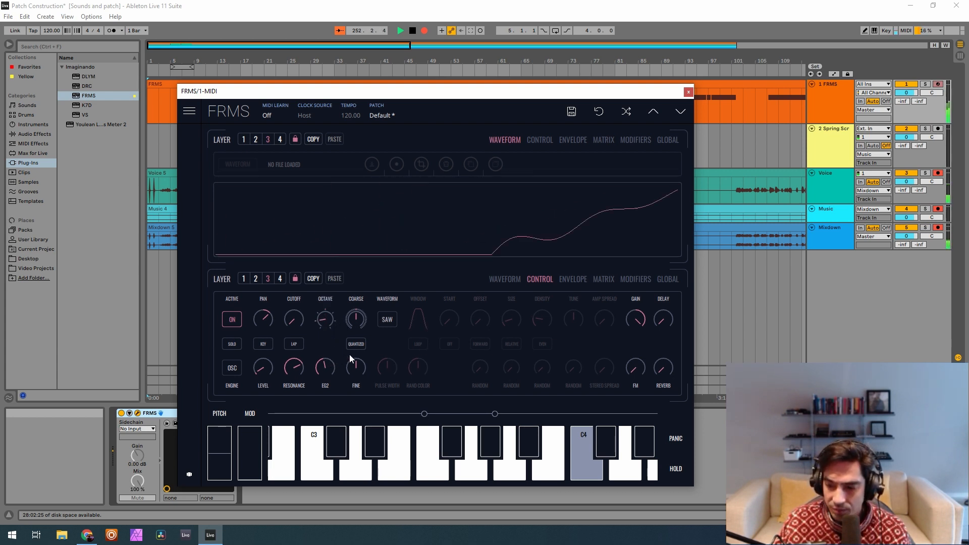
pyautogui.moveTo(358, 367)
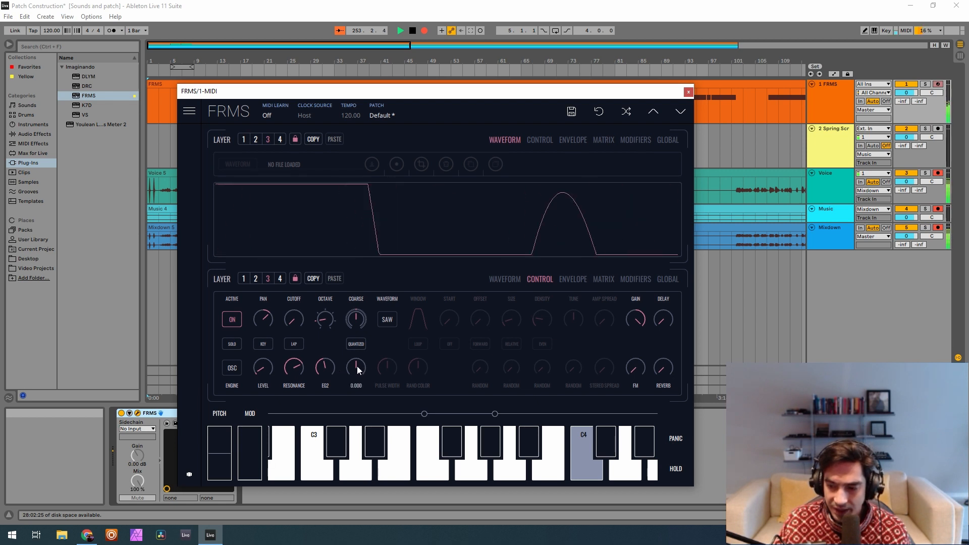
pyautogui.moveTo(357, 369); pyautogui.dragTo(426, 305)
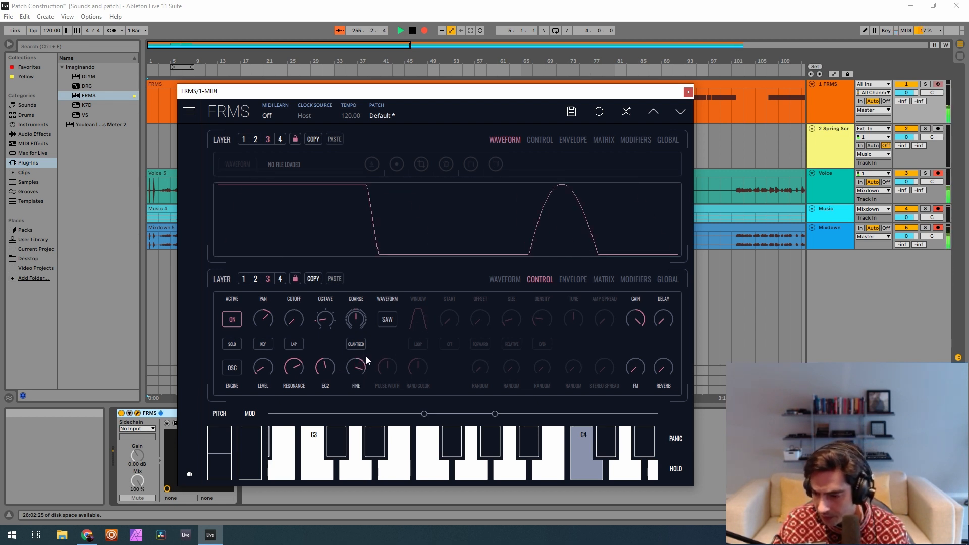
pyautogui.doubleClick(356, 368)
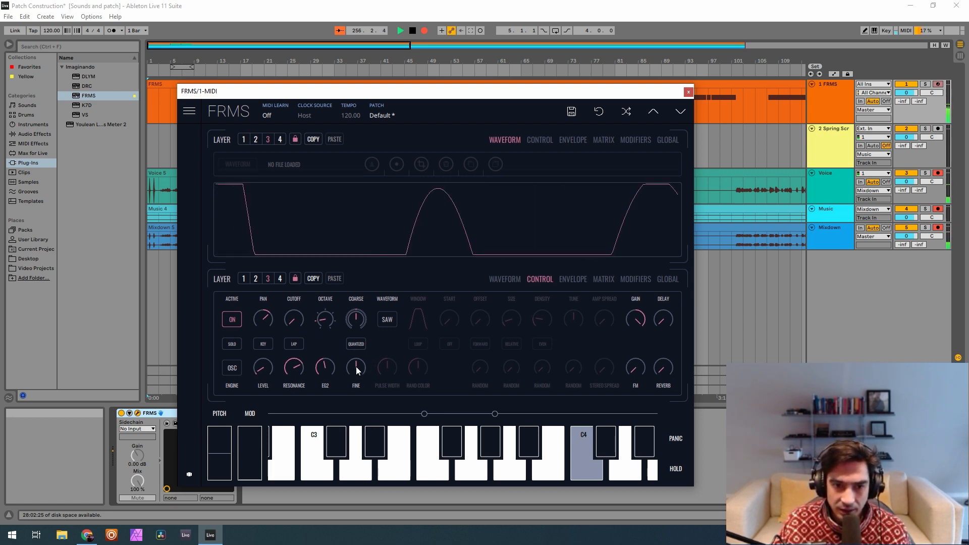
pyautogui.moveTo(355, 370); pyautogui.dragTo(384, 360)
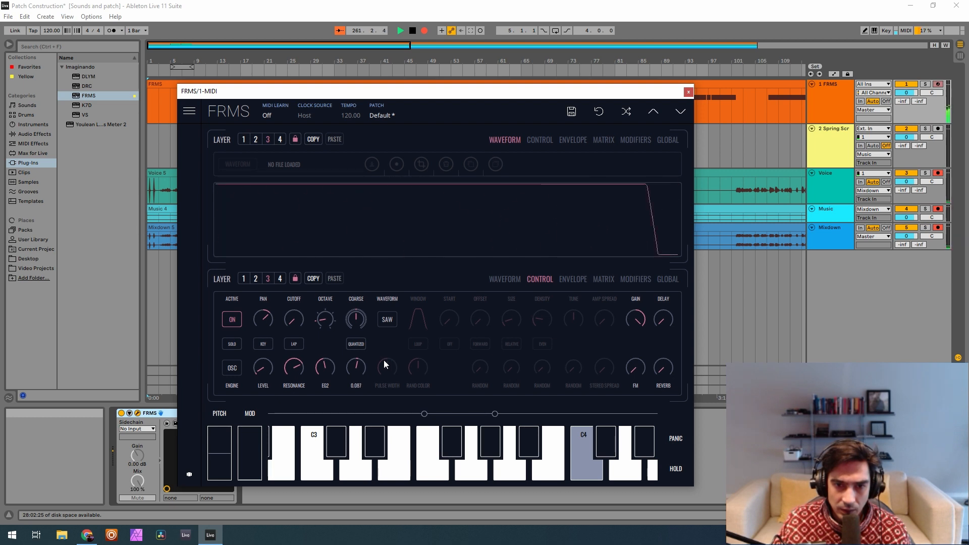
# Step: Check the global effect settings and raise layer 3's reverb send to about halfway
pyautogui.click(665, 281)
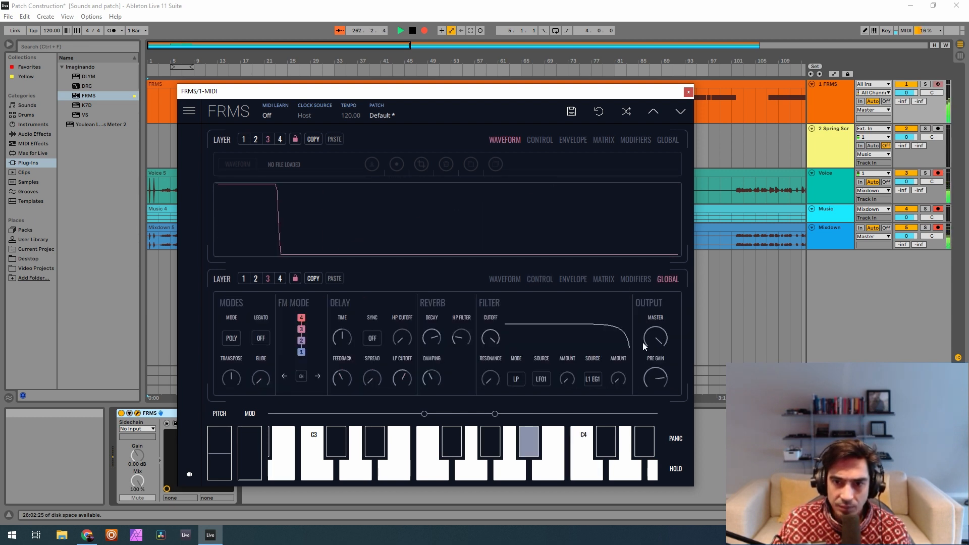
pyautogui.click(542, 279)
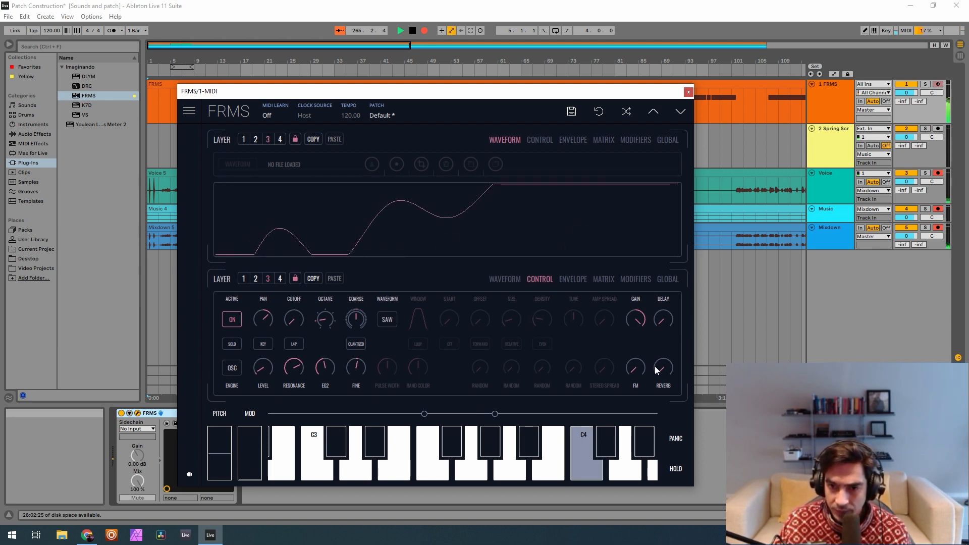
pyautogui.moveTo(656, 366); pyautogui.dragTo(654, 291)
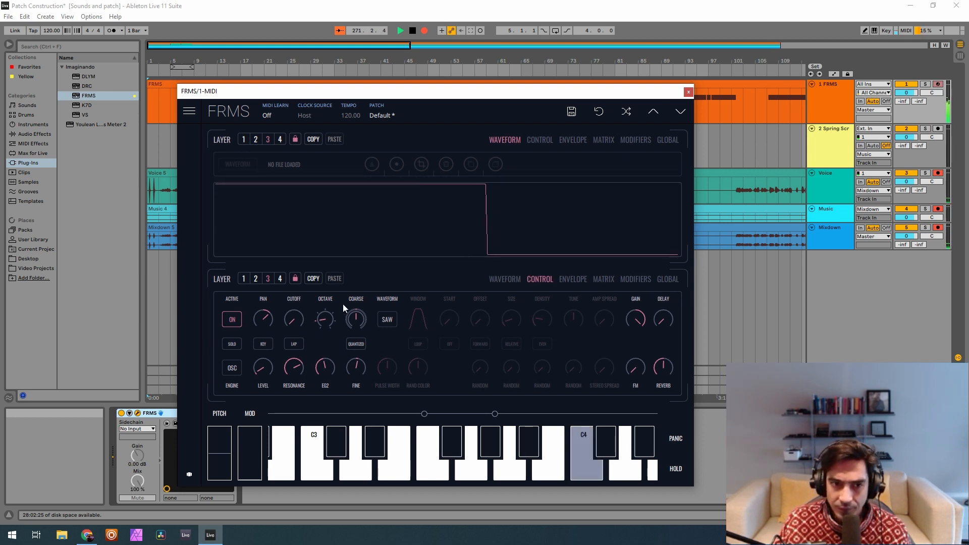
# Step: Load the Spring Scratch.wav recording into layer 2
pyautogui.click(255, 280)
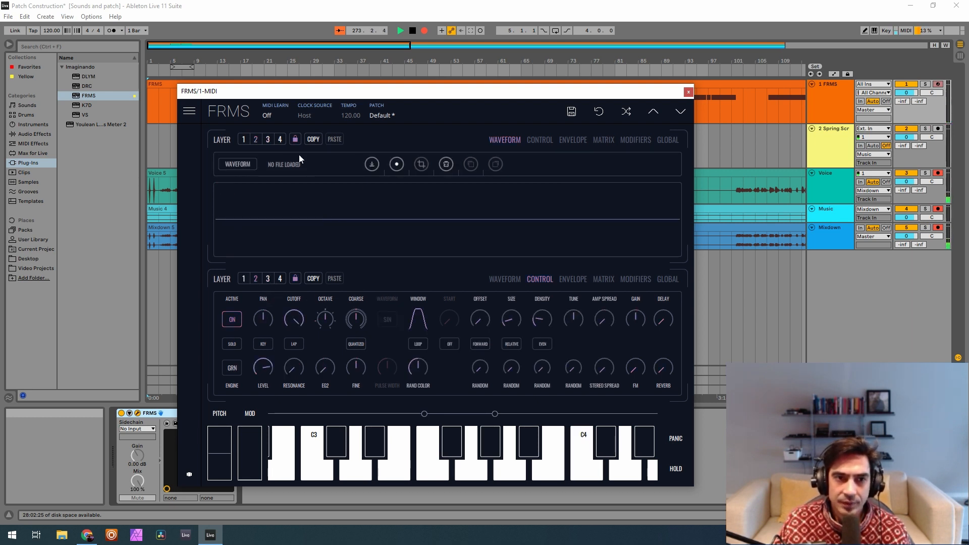
pyautogui.click(372, 164)
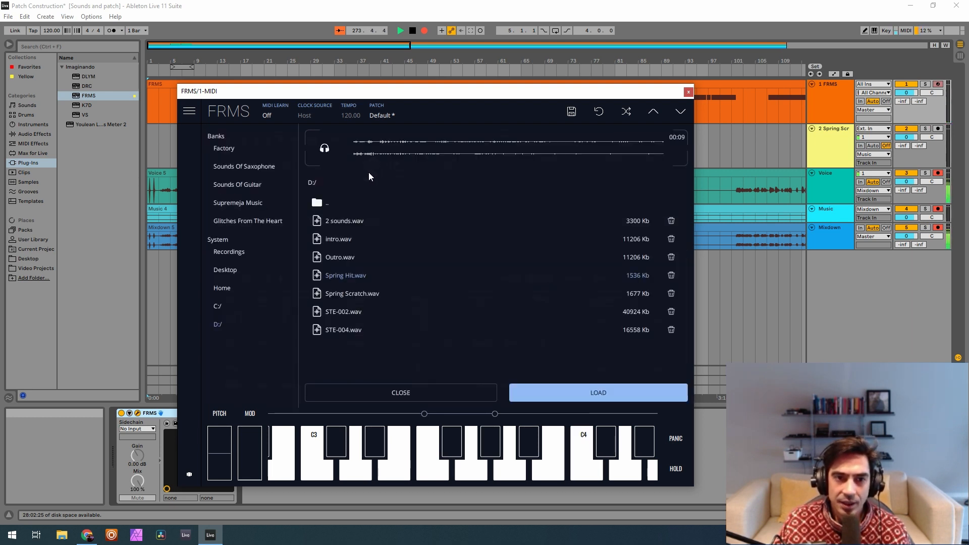
pyautogui.click(361, 293)
pyautogui.click(590, 389)
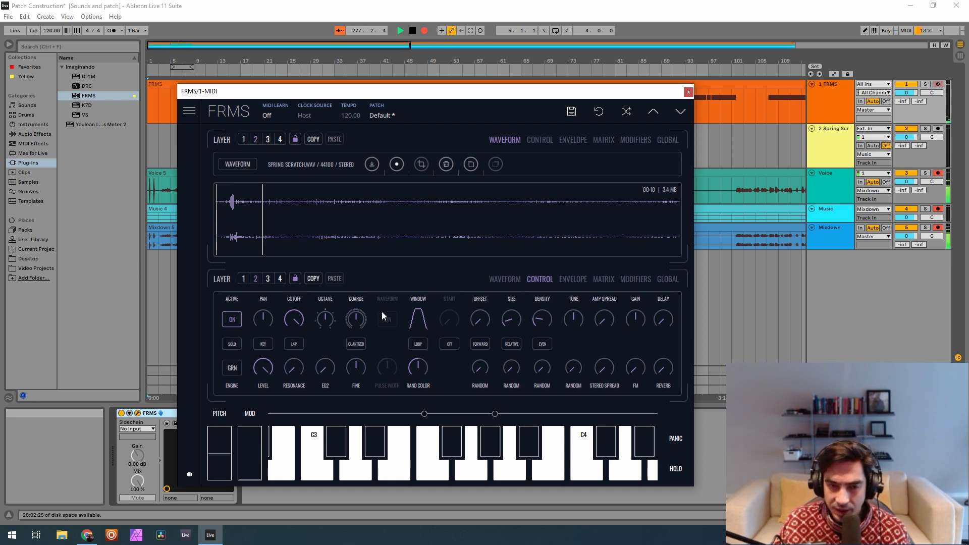
# Step: Give layer 2 a high-pass filter with a low cutoff, a squarer grain window and a fine tuning of about 0.28
pyautogui.moveTo(302, 315); pyautogui.dragTo(304, 317)
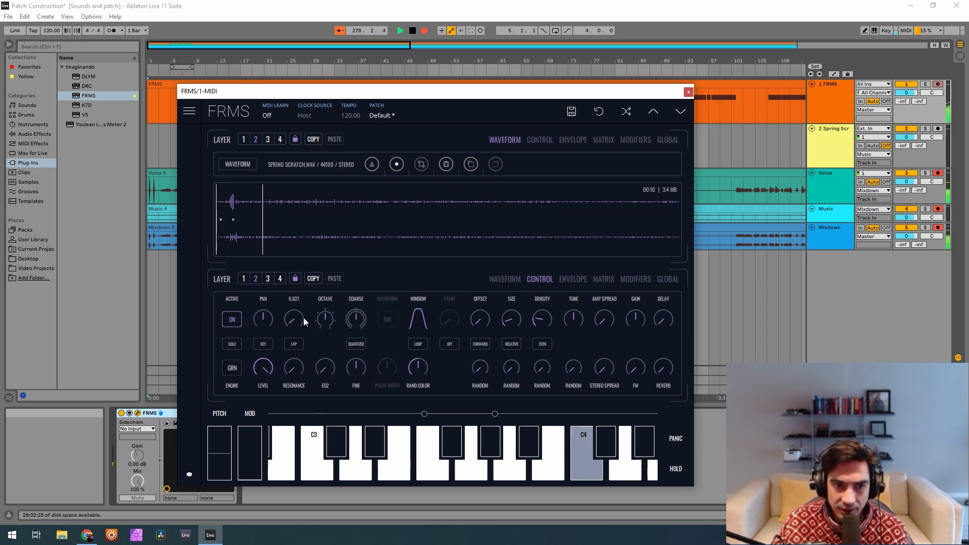
pyautogui.click(295, 345)
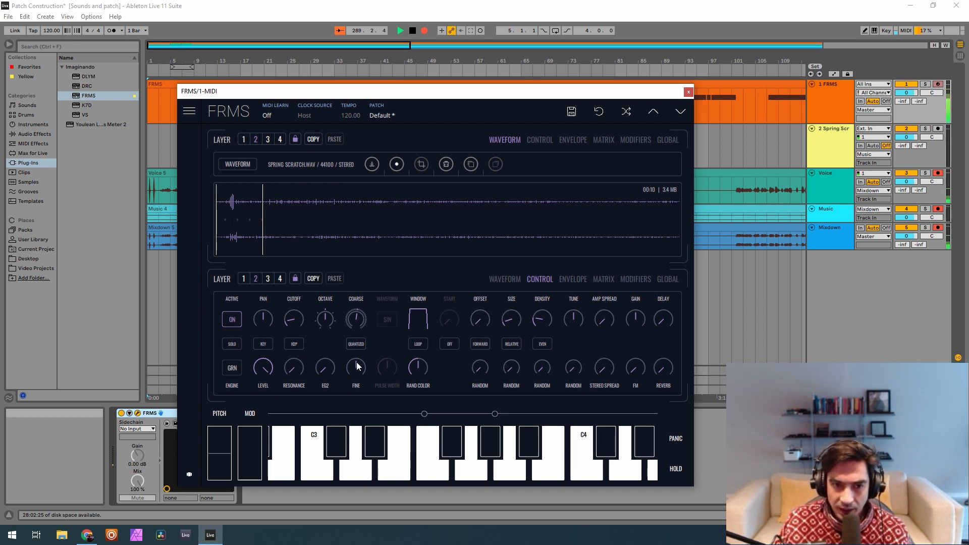
pyautogui.moveTo(358, 362); pyautogui.dragTo(355, 331)
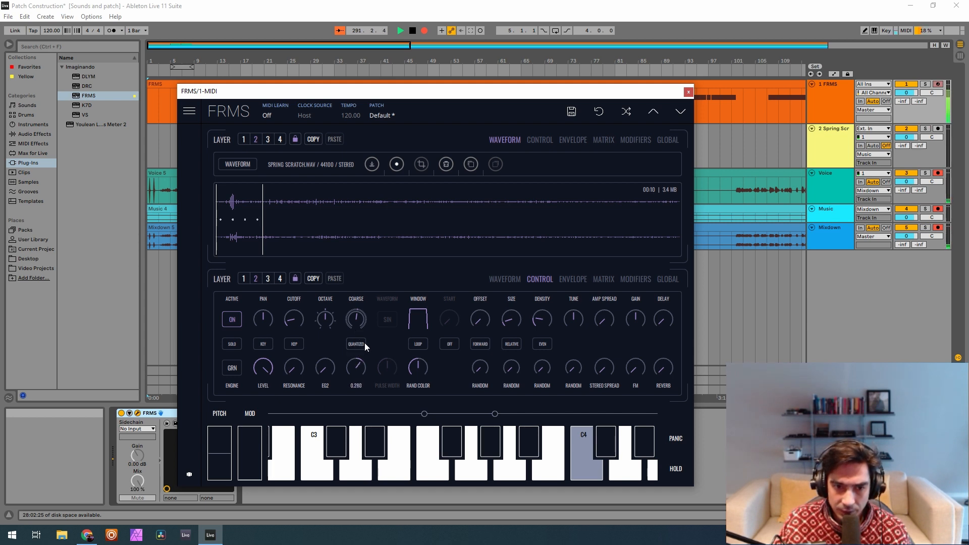
# Step: Lengthen the attack of layer 2's EG1 envelope and set its attack curve to about 0.43
pyautogui.click(568, 279)
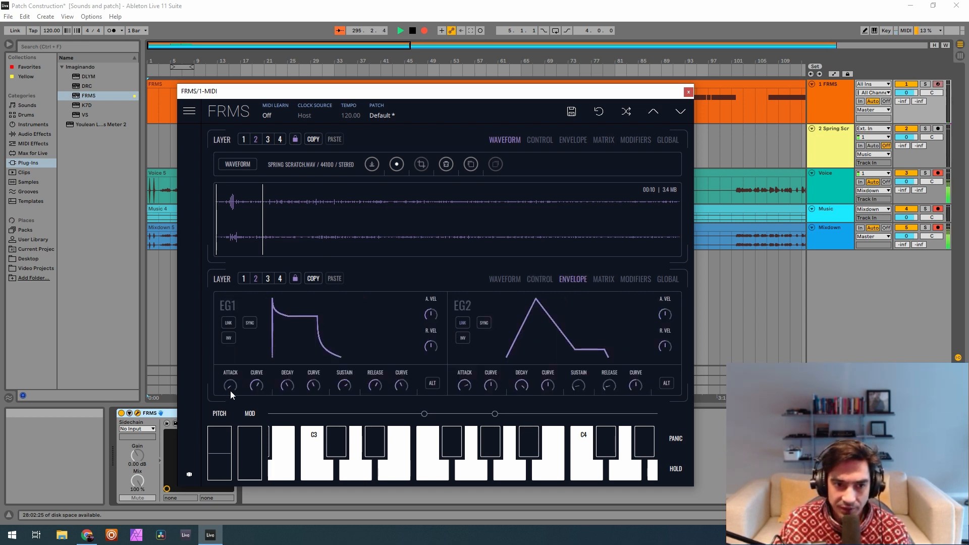
pyautogui.moveTo(237, 374); pyautogui.dragTo(310, 299)
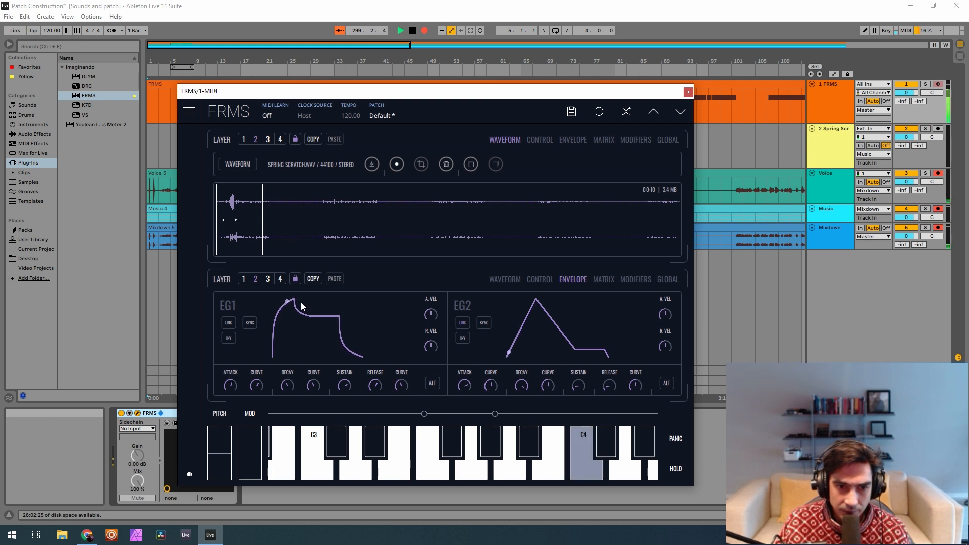
pyautogui.moveTo(254, 390); pyautogui.dragTo(243, 415)
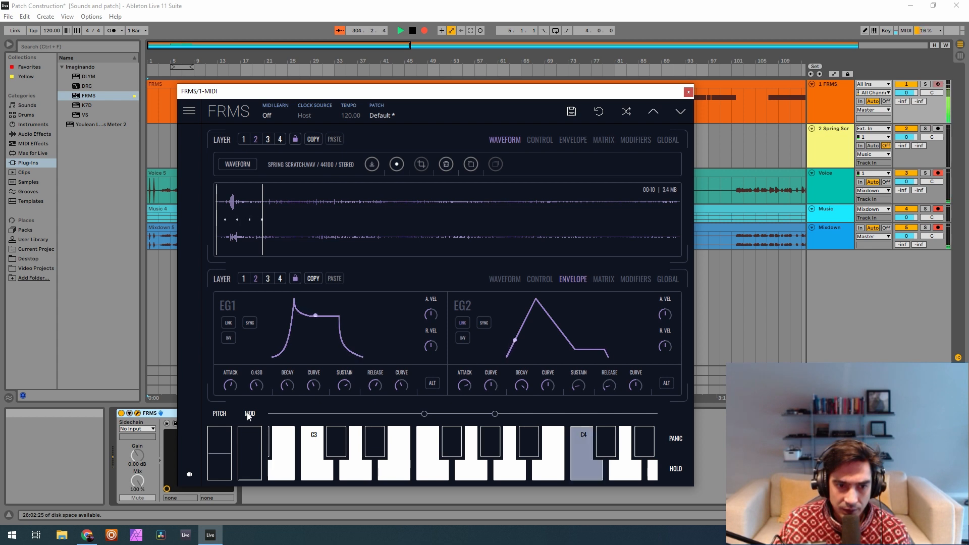
pyautogui.moveTo(246, 414); pyautogui.dragTo(242, 413)
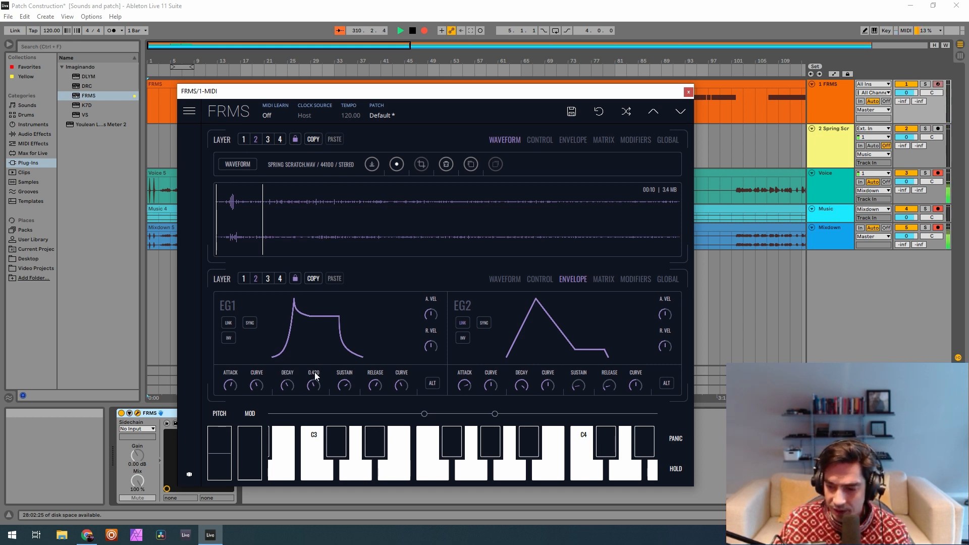
# Step: Raise the sustain of layer 2's EG1 envelope to maximum and return to the layer's control settings
pyautogui.moveTo(347, 386); pyautogui.dragTo(363, 256)
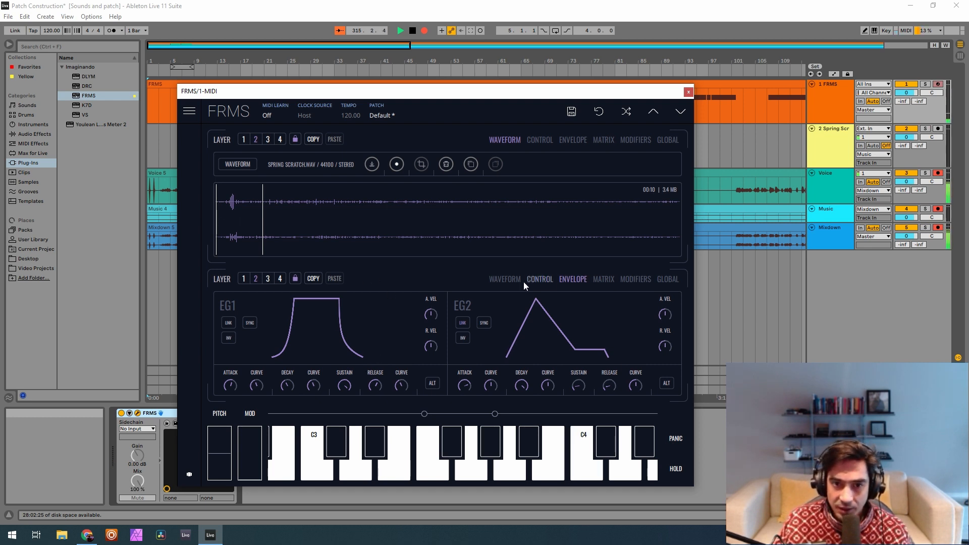
pyautogui.click(506, 279)
pyautogui.click(536, 279)
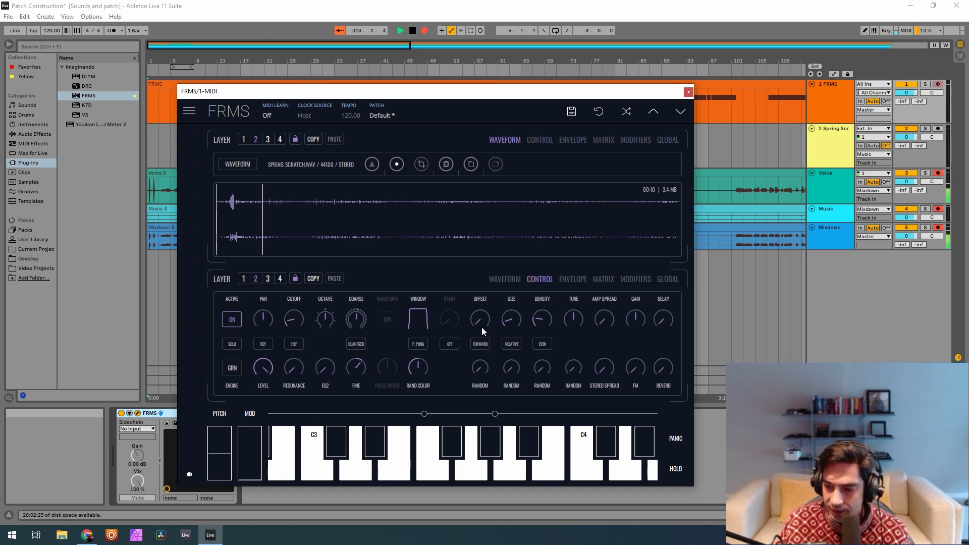
# Step: Set layer 2's grain offset to about 0.103 and turn on the Start option for layers 2 and 4
pyautogui.moveTo(482, 328); pyautogui.dragTo(533, 312)
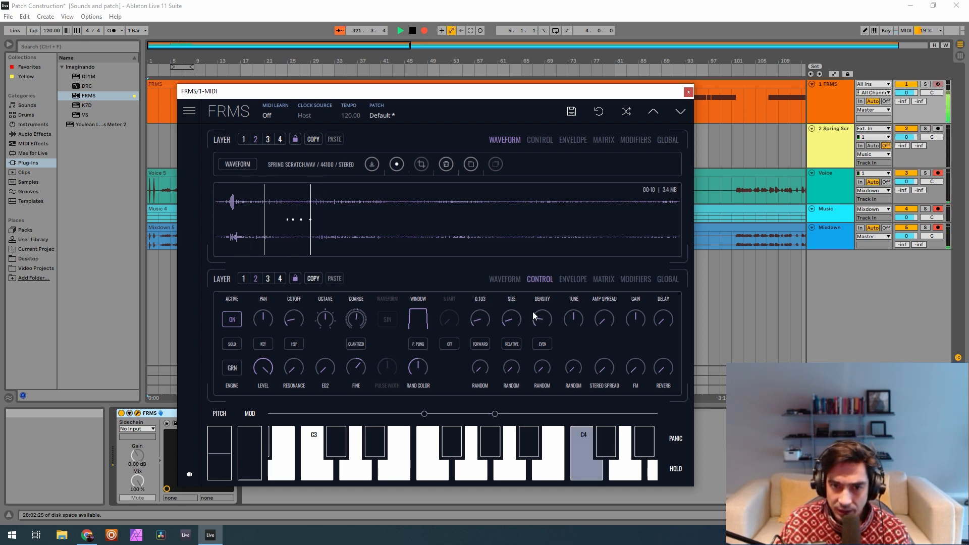
pyautogui.click(451, 345)
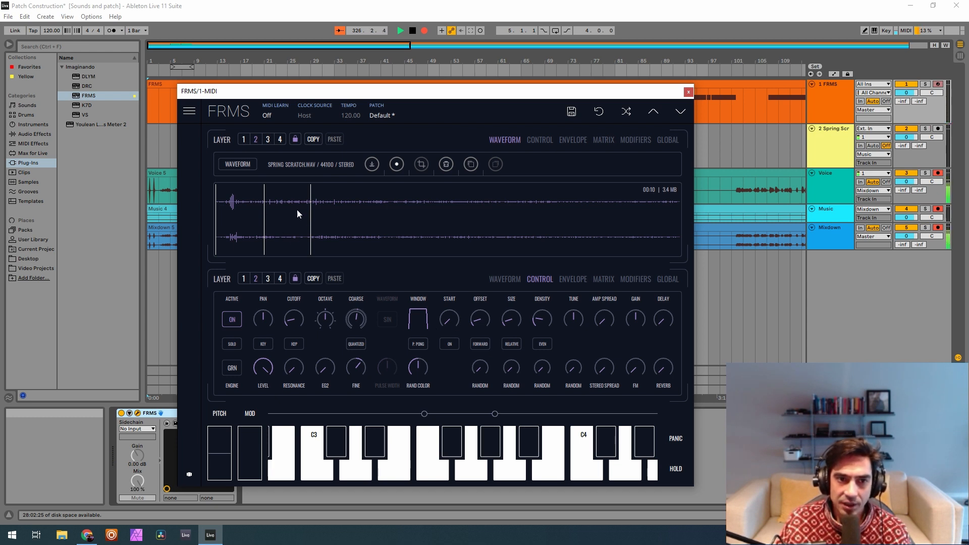
pyautogui.click(280, 139)
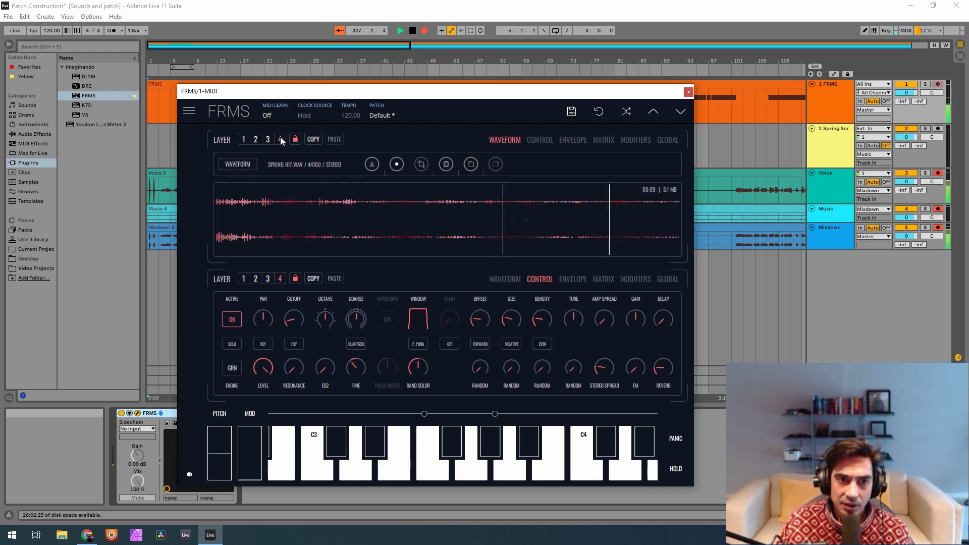
pyautogui.click(448, 344)
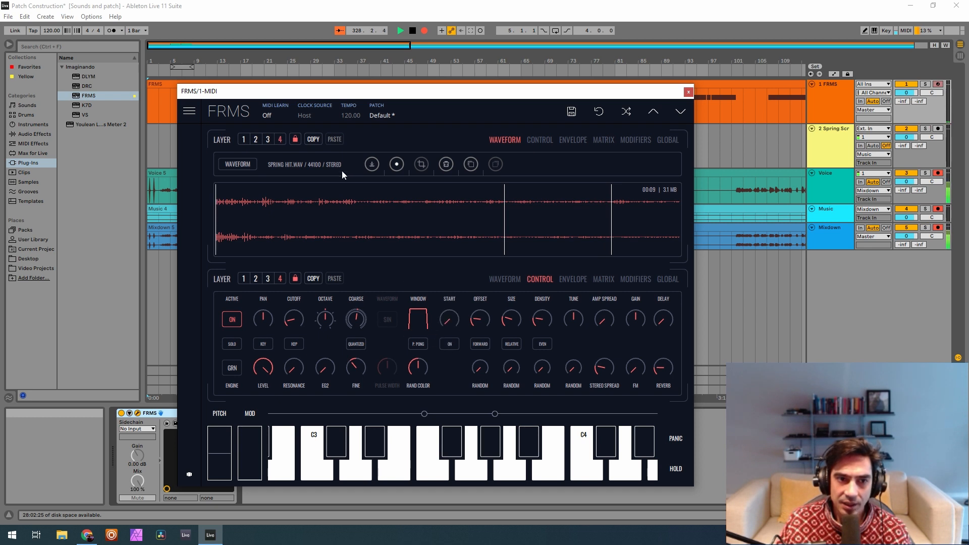
# Step: On layer 2, enlarge the grain size, lower the density to about 0.157 and add a little stereo spread
pyautogui.click(256, 139)
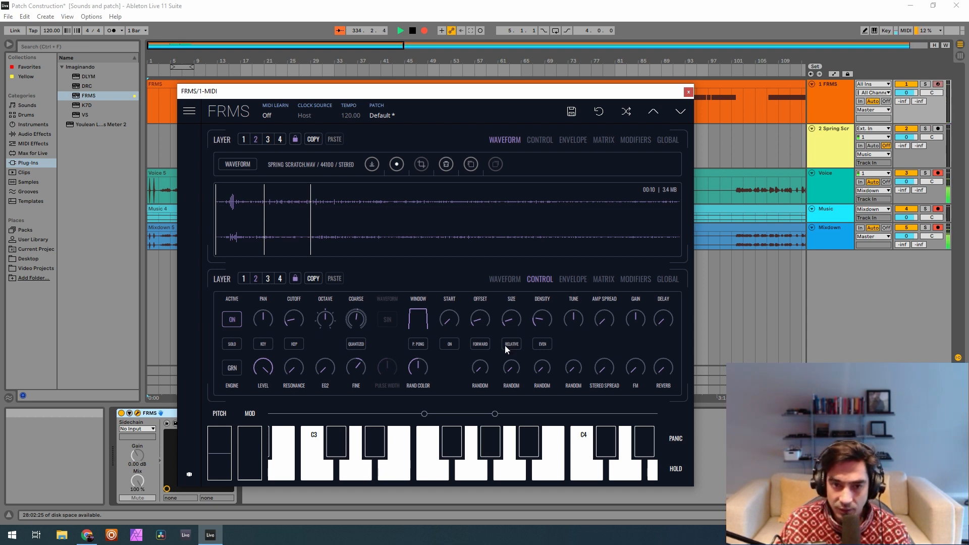
pyautogui.moveTo(515, 322); pyautogui.dragTo(556, 308)
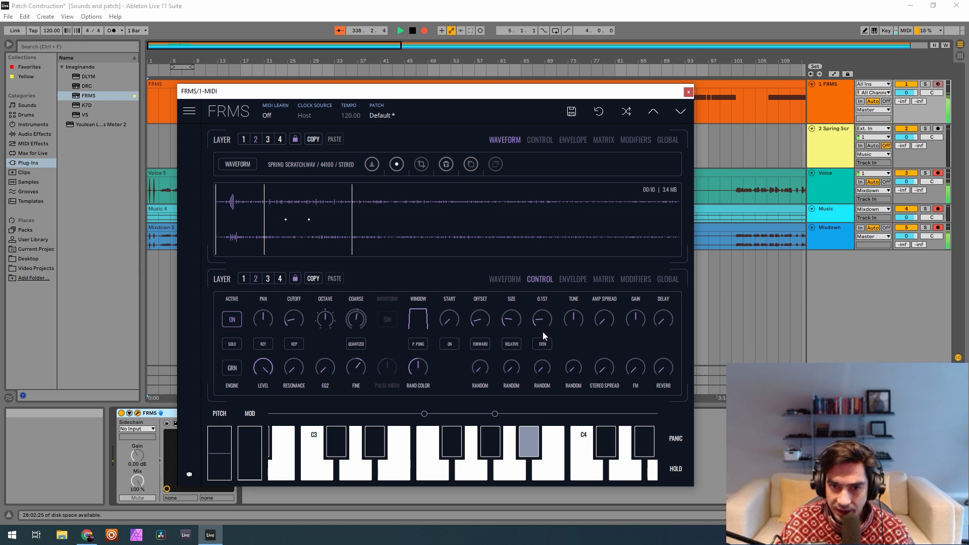
pyautogui.moveTo(543, 332); pyautogui.dragTo(542, 344)
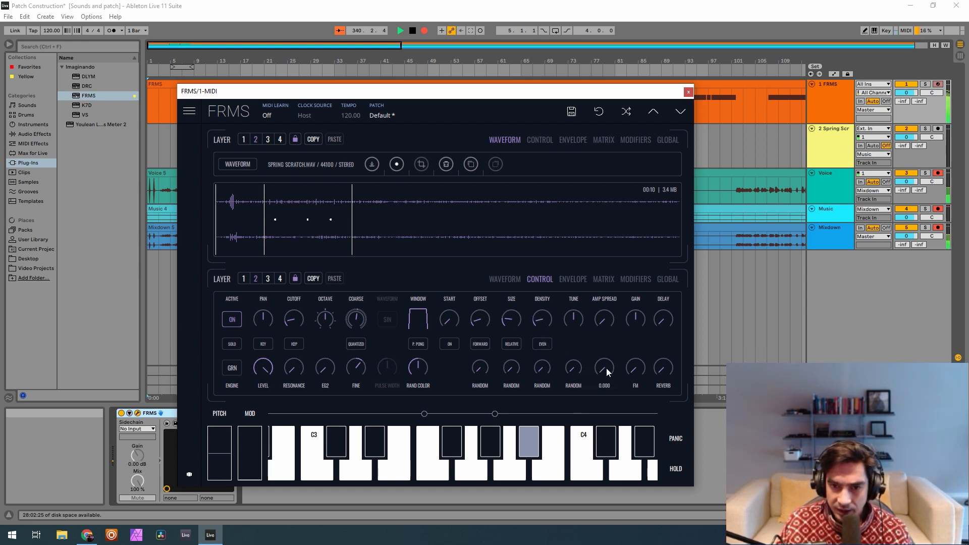
pyautogui.moveTo(604, 329)
pyautogui.mouseDown()
pyautogui.moveTo(599, 341)
pyautogui.moveTo(614, 334)
pyautogui.mouseUp()
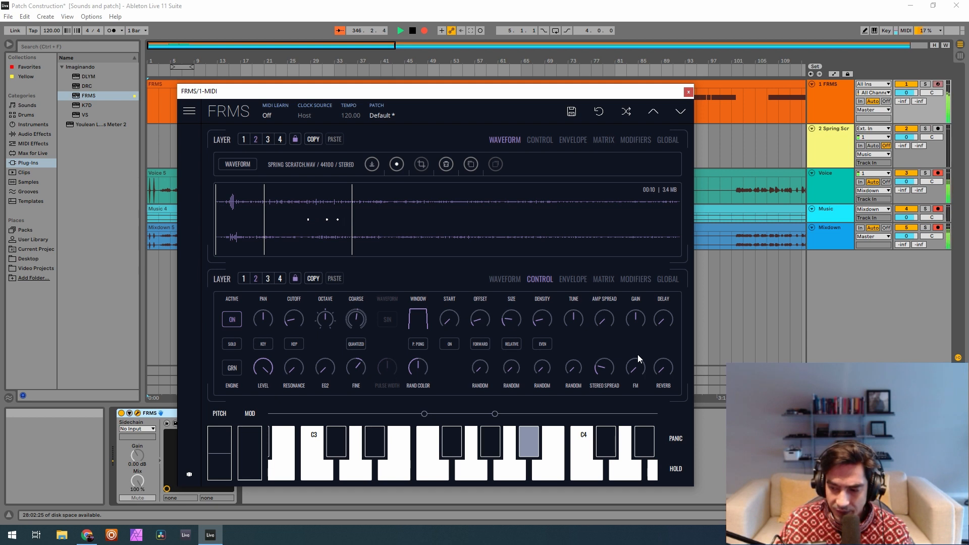
# Step: Set layer 2's reverb send to about 0.193, fine-tune its grain window near 0.985 and raise FM to about a third
pyautogui.moveTo(662, 367); pyautogui.dragTo(656, 339)
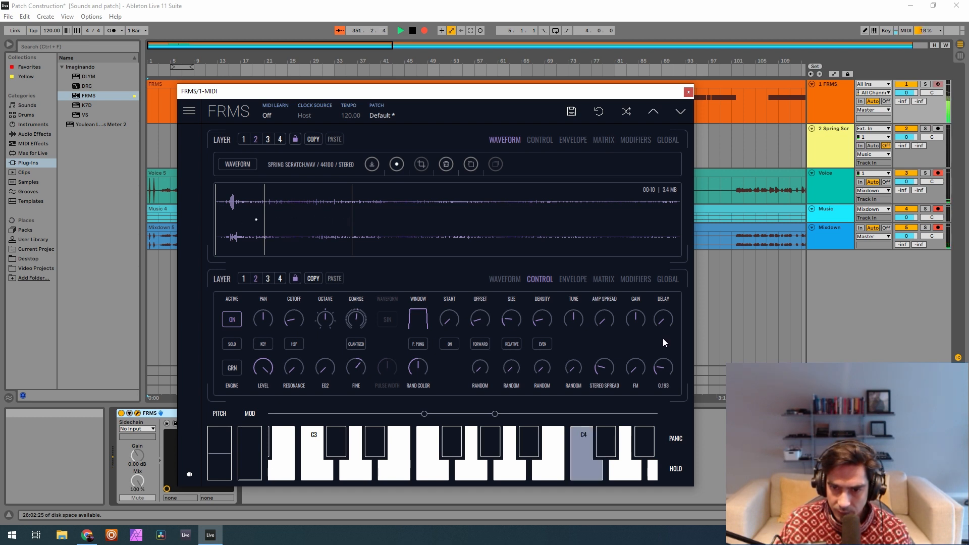
pyautogui.moveTo(663, 343); pyautogui.dragTo(665, 342)
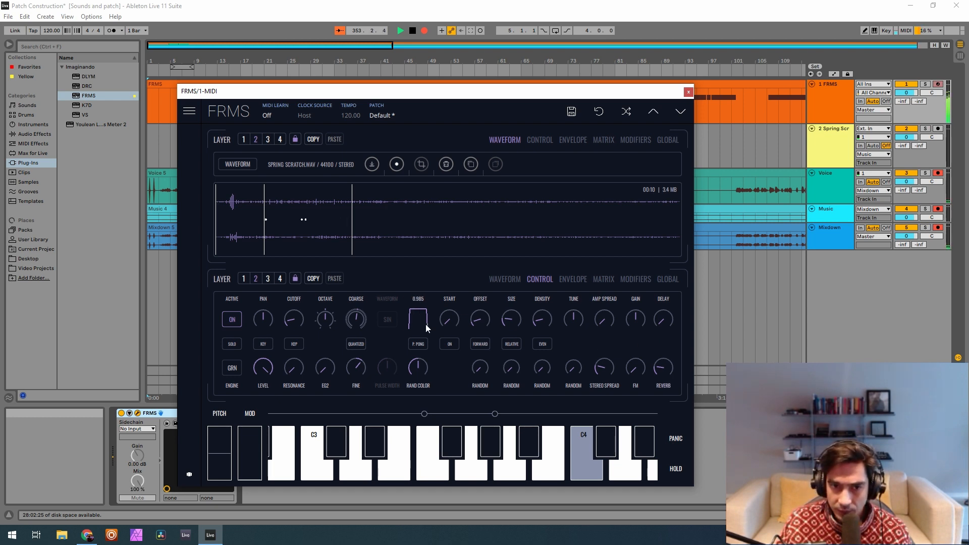
pyautogui.moveTo(426, 324); pyautogui.dragTo(423, 328)
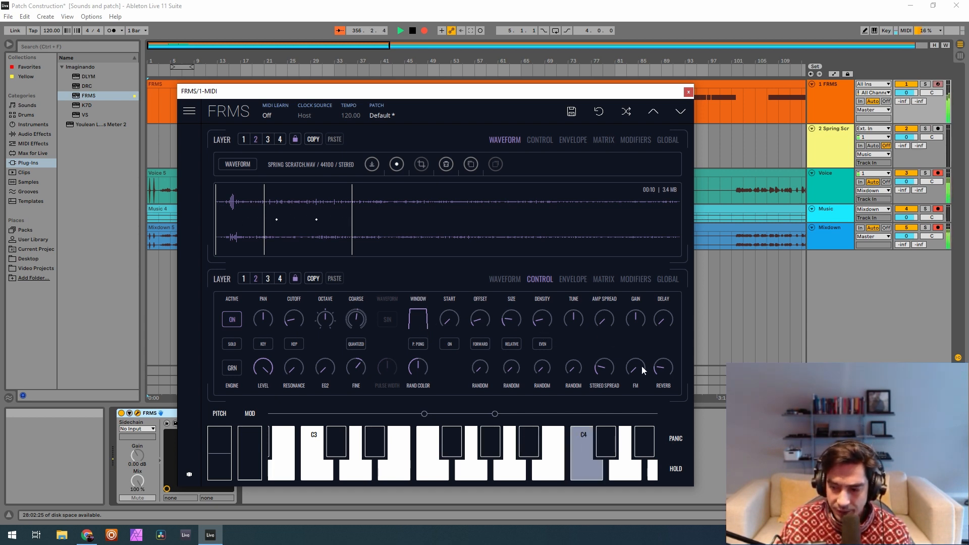
pyautogui.moveTo(641, 350); pyautogui.dragTo(623, 320)
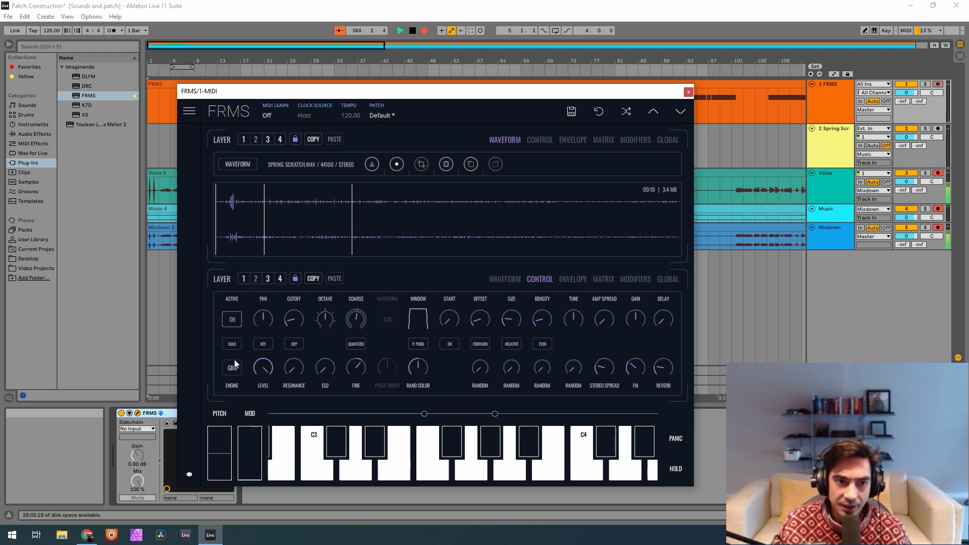
pyautogui.click(230, 373)
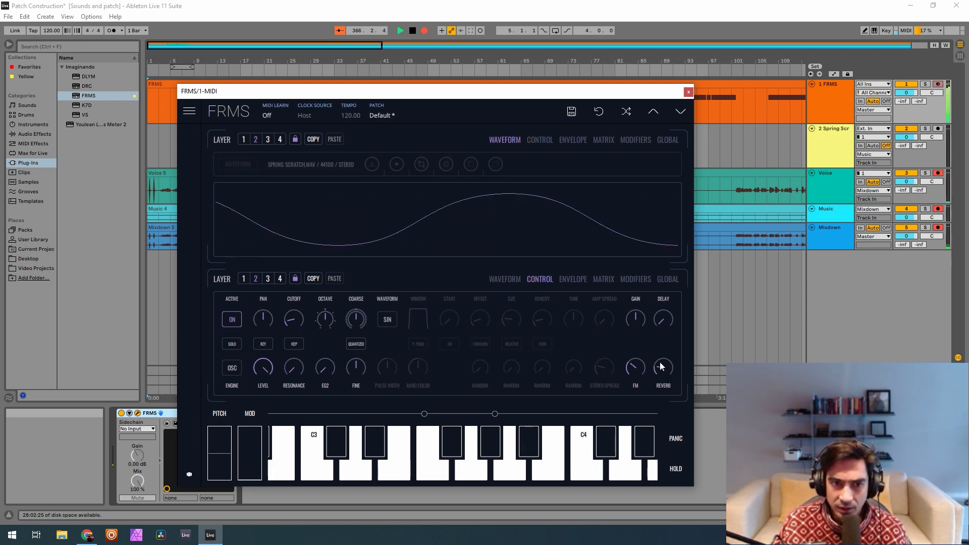
pyautogui.click(245, 282)
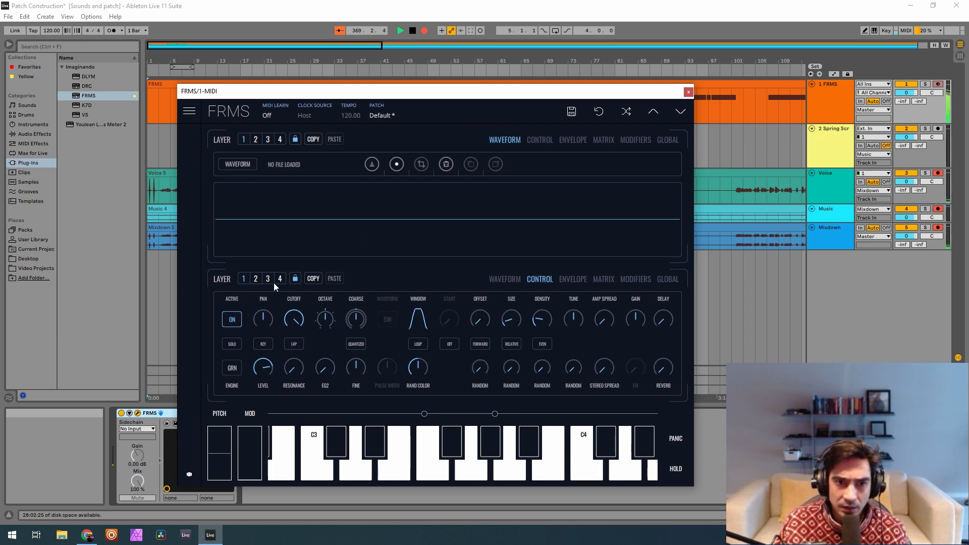
pyautogui.click(256, 280)
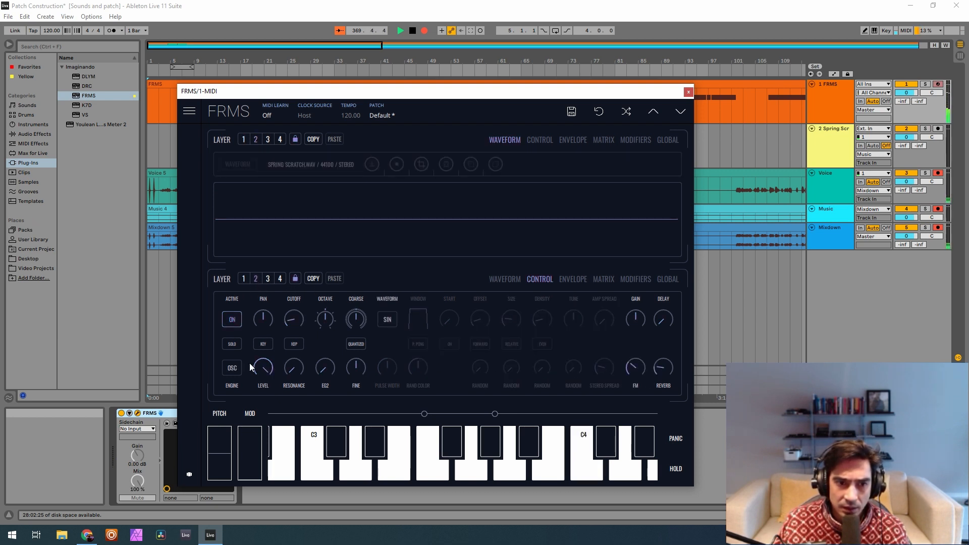
# Step: Switch layer 1 to the oscillator engine with maximum gain and a low level, solo it and pan it to 0.67 L
pyautogui.click(241, 278)
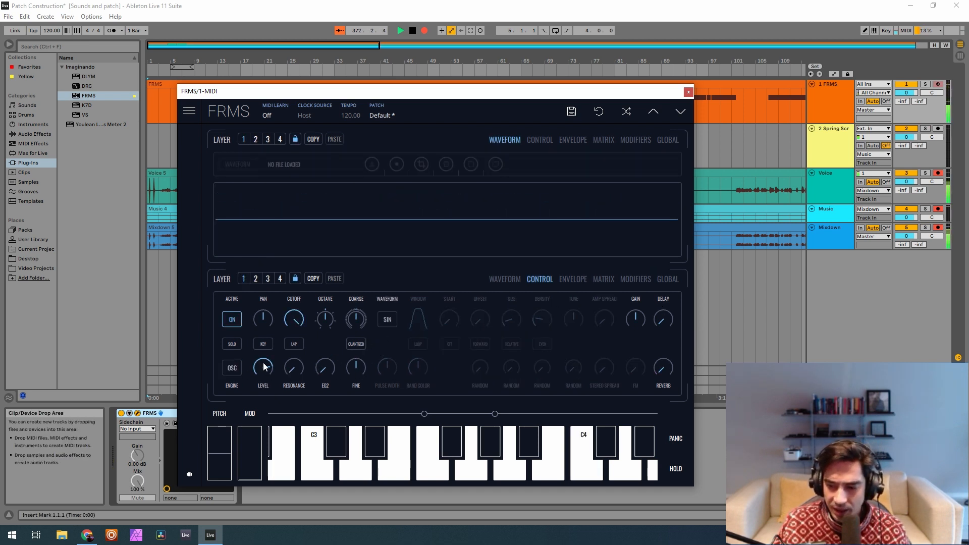
pyautogui.moveTo(264, 367); pyautogui.dragTo(317, 538)
pyautogui.moveTo(630, 317); pyautogui.dragTo(437, 280)
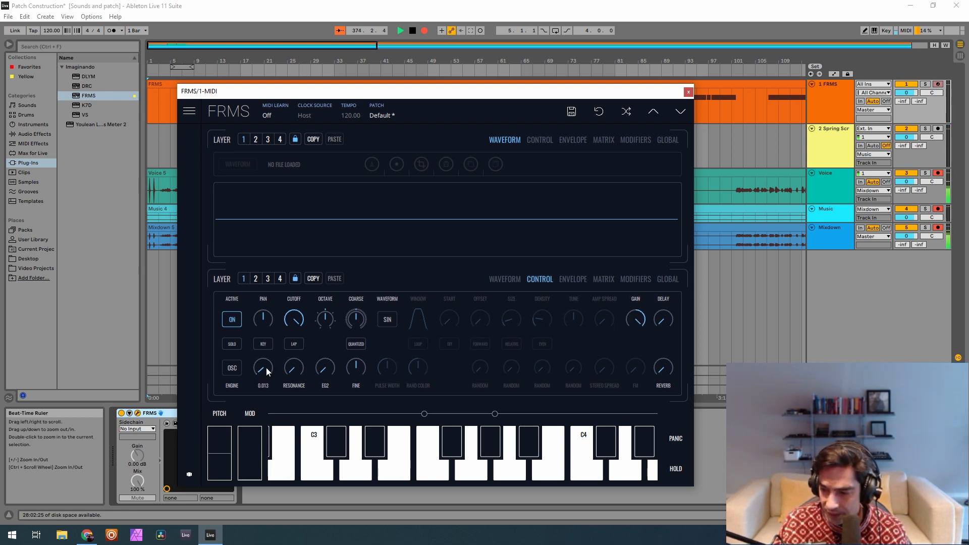
pyautogui.moveTo(267, 368); pyautogui.dragTo(281, 363)
pyautogui.click(232, 343)
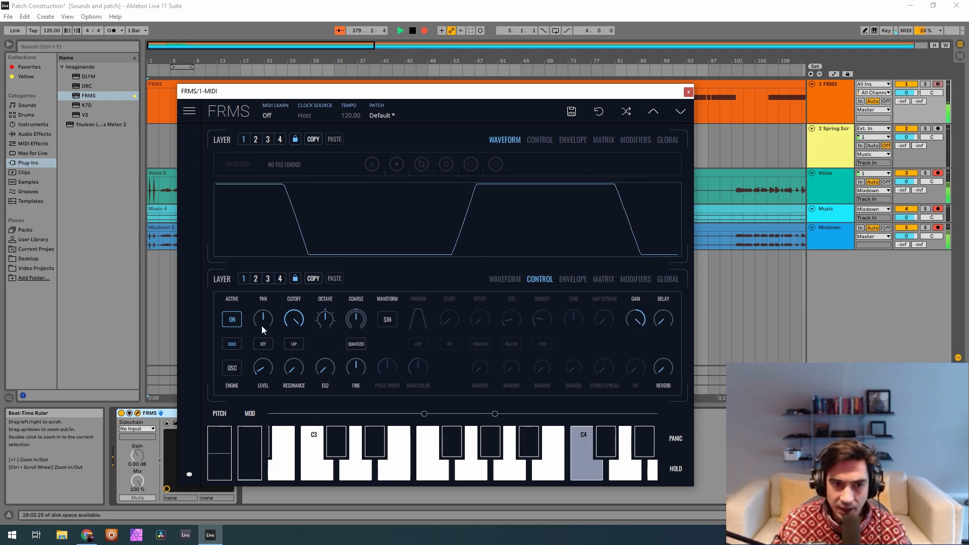
pyautogui.moveTo(260, 323); pyautogui.dragTo(237, 349)
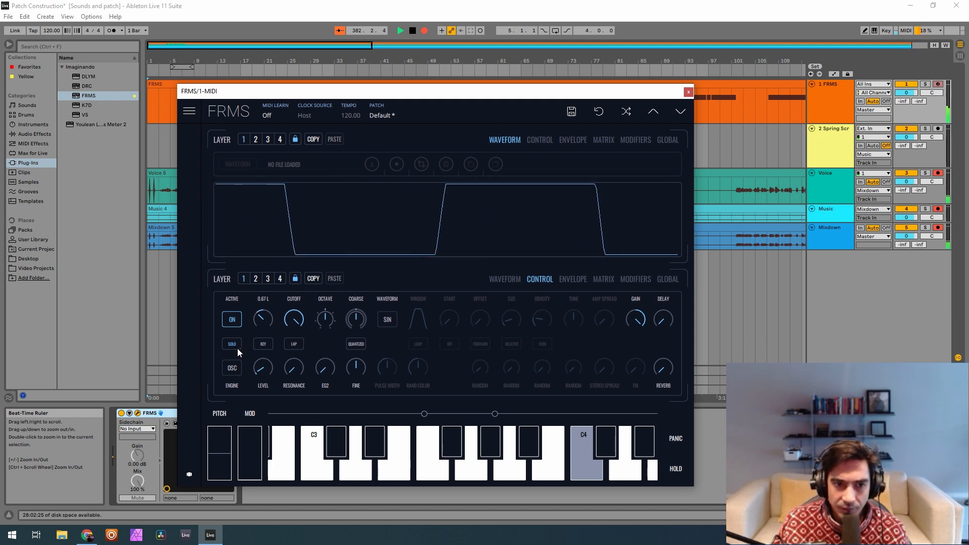
# Step: Give layer 1 a saw waveform and a low-pass filter with high resonance, minimum cutoff and full EG2 modulation
pyautogui.click(387, 319)
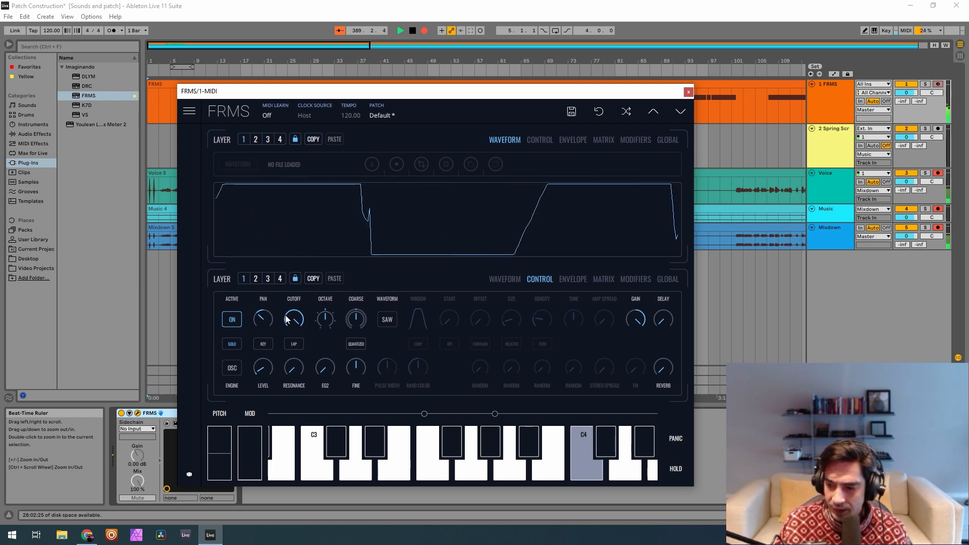
pyautogui.moveTo(294, 365); pyautogui.dragTo(294, 247)
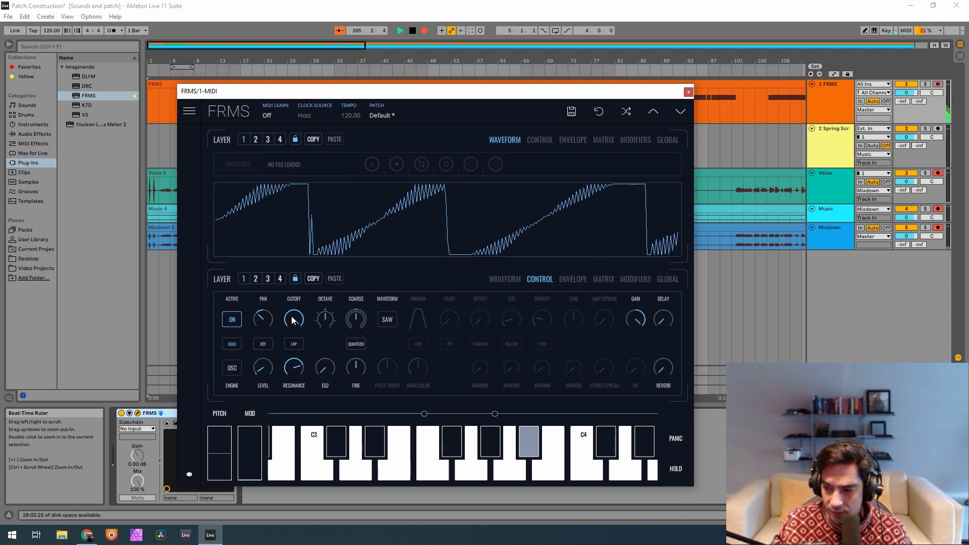
pyautogui.moveTo(293, 322); pyautogui.dragTo(293, 86)
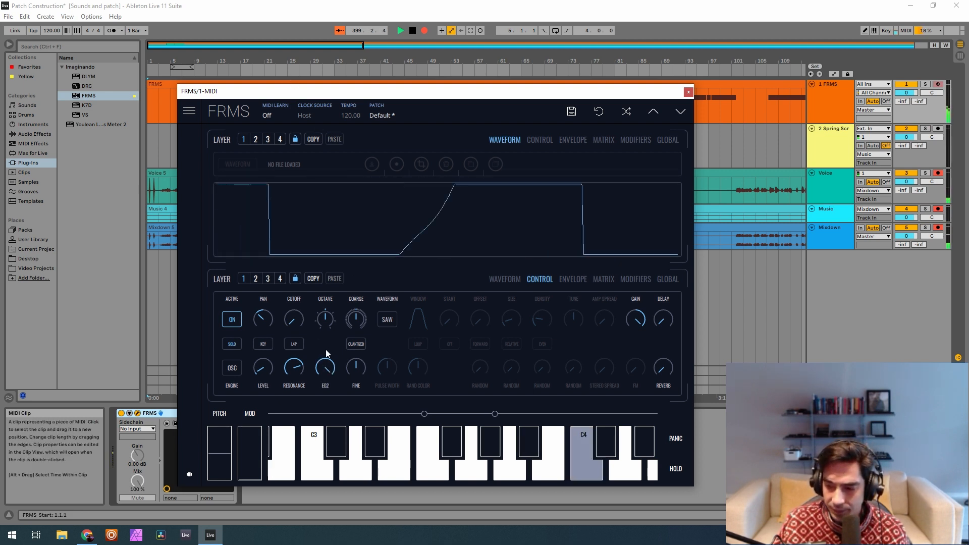
# Step: Detune layer 1 slightly downwards with fine tuning and lower its octave
pyautogui.click(356, 368)
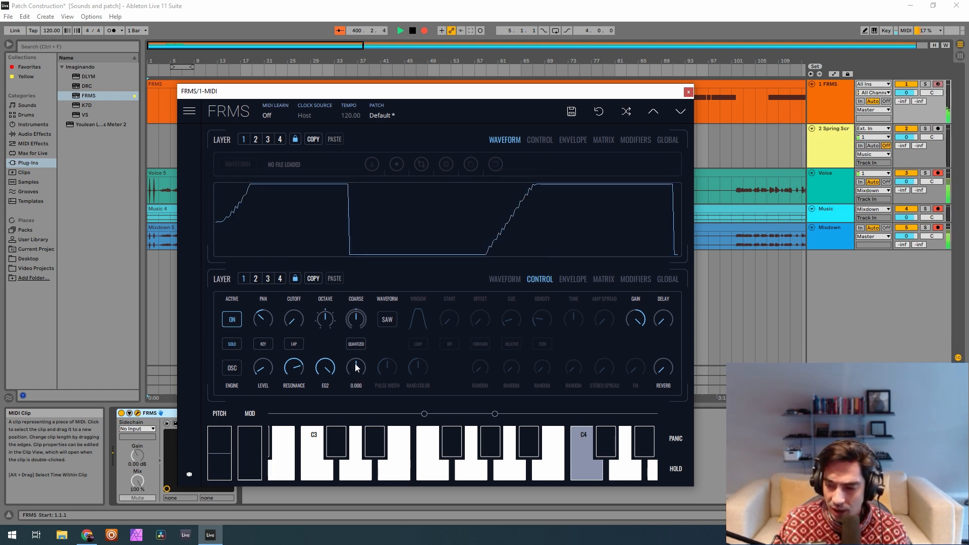
pyautogui.moveTo(357, 368)
pyautogui.mouseDown()
pyautogui.moveTo(396, 351)
pyautogui.moveTo(367, 362)
pyautogui.moveTo(353, 378)
pyautogui.moveTo(362, 376)
pyautogui.mouseUp()
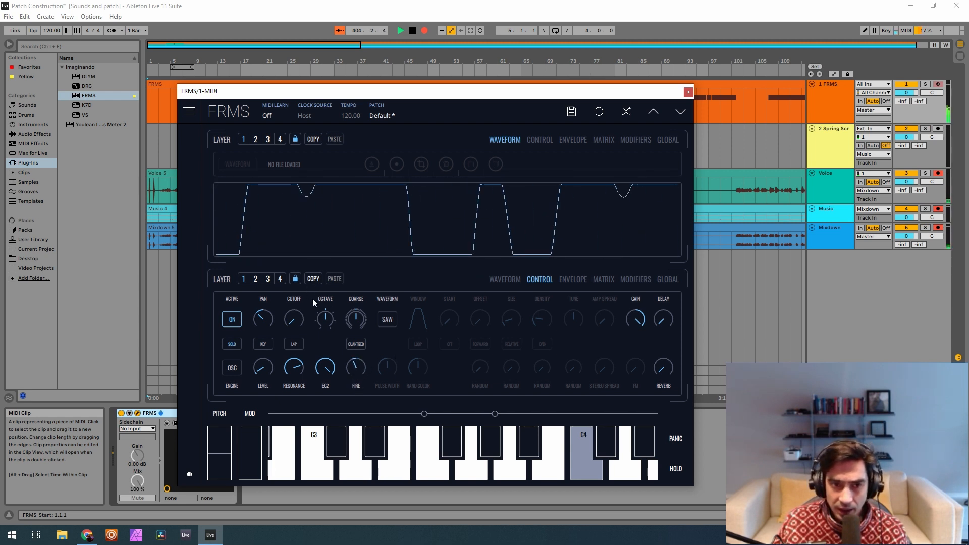
pyautogui.moveTo(325, 325)
pyautogui.moveTo(325, 325); pyautogui.dragTo(326, 357)
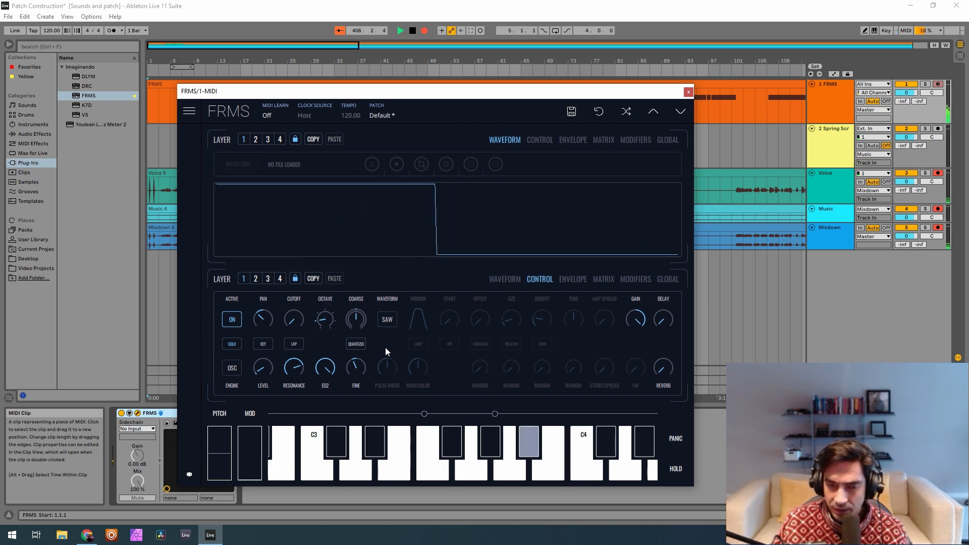
# Step: Release layer 1's solo and check the active state of the other layers
pyautogui.click(269, 279)
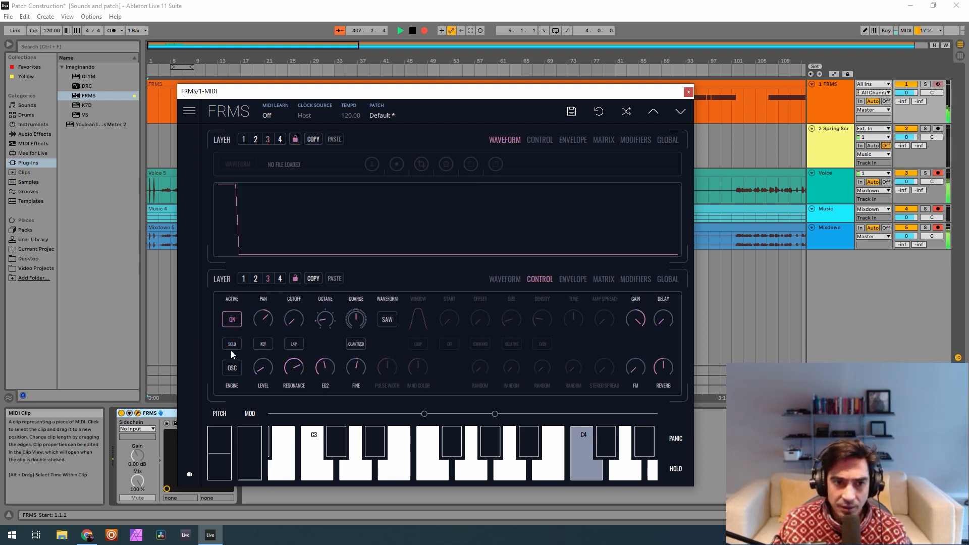
pyautogui.click(280, 279)
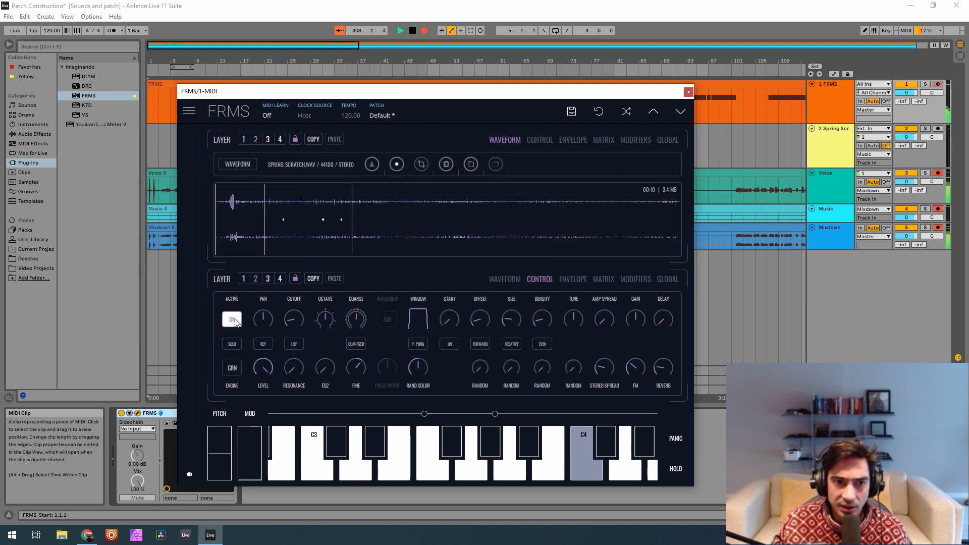
pyautogui.click(268, 278)
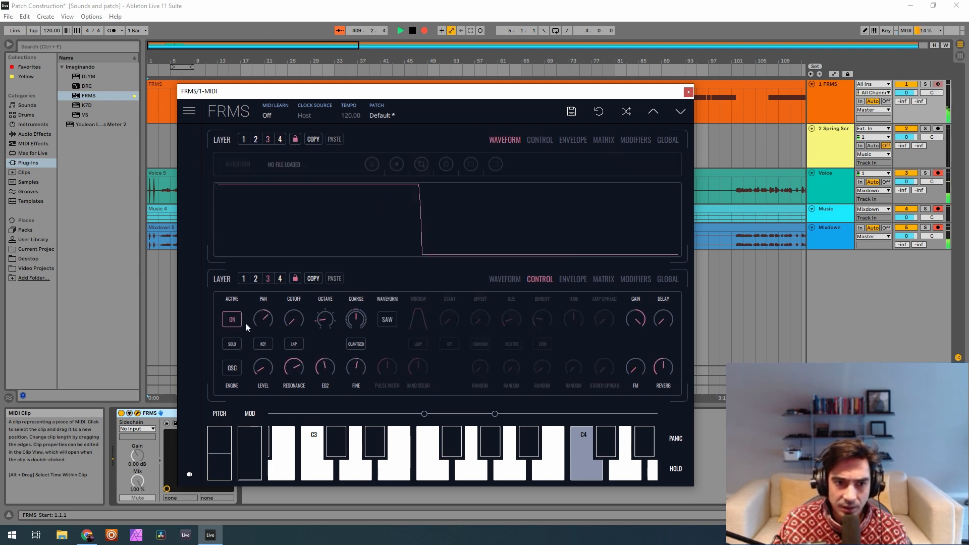
# Step: Raise layer 1's reverb send to just under halfway
pyautogui.click(244, 278)
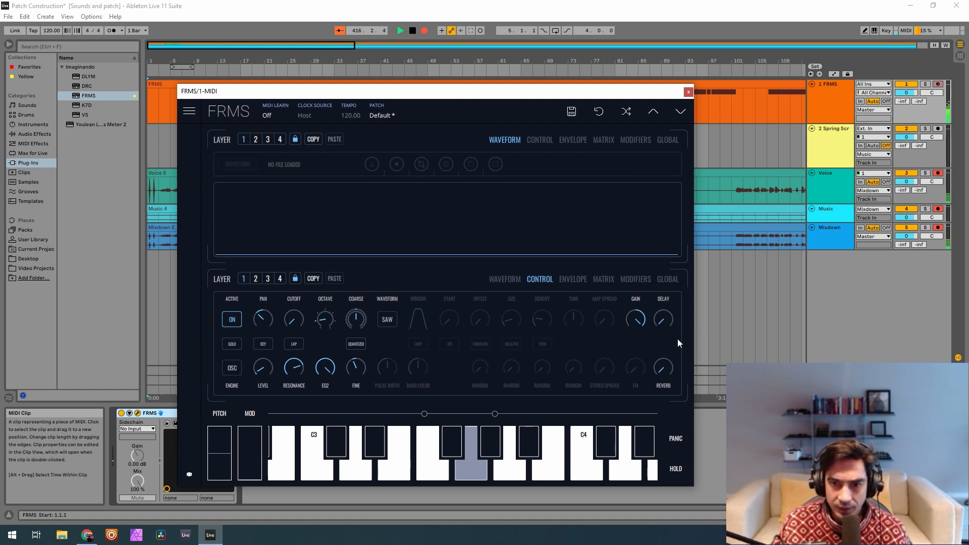
pyautogui.moveTo(667, 373); pyautogui.dragTo(689, 328)
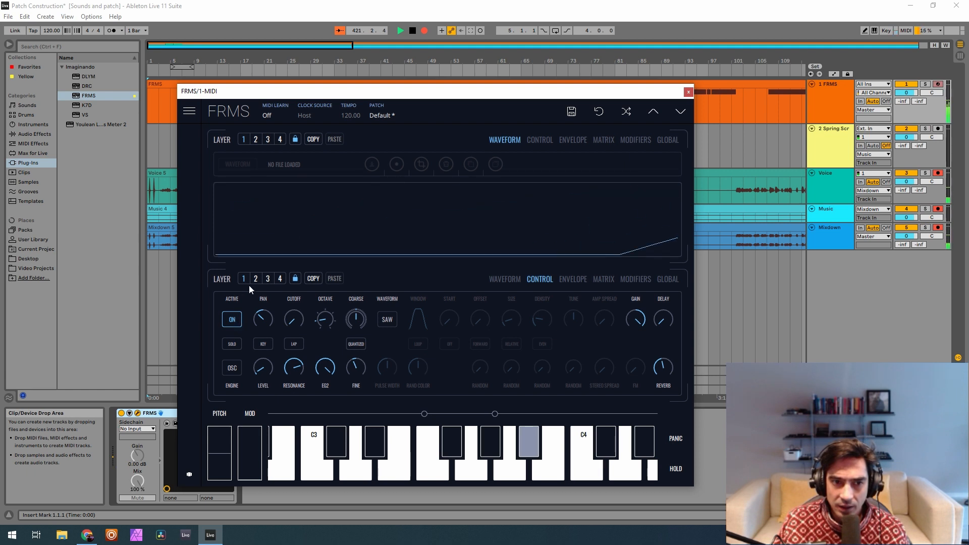
# Step: Switch layers 1, 2 and 4 off and on individually to compare their contribution to the patch
pyautogui.click(234, 320)
pyautogui.click(280, 279)
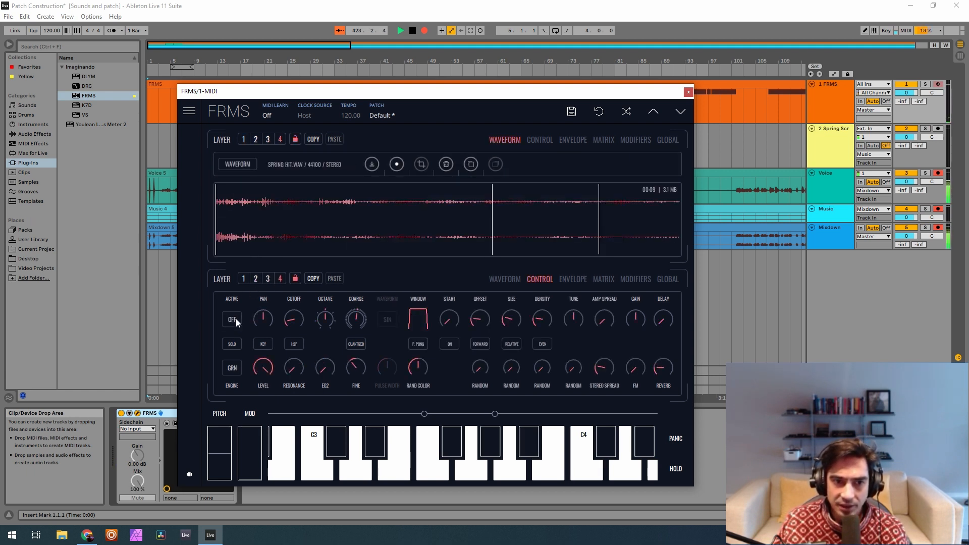
pyautogui.click(256, 279)
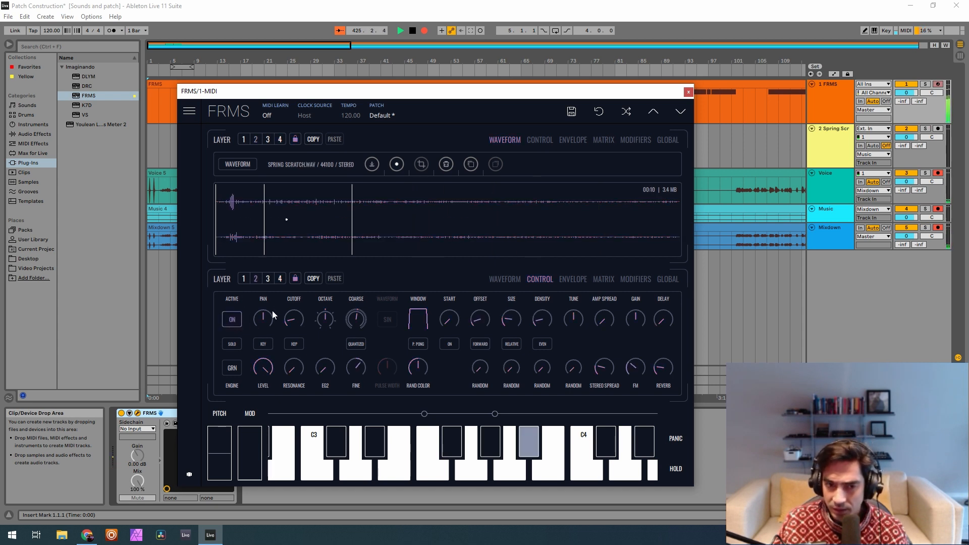
pyautogui.click(279, 279)
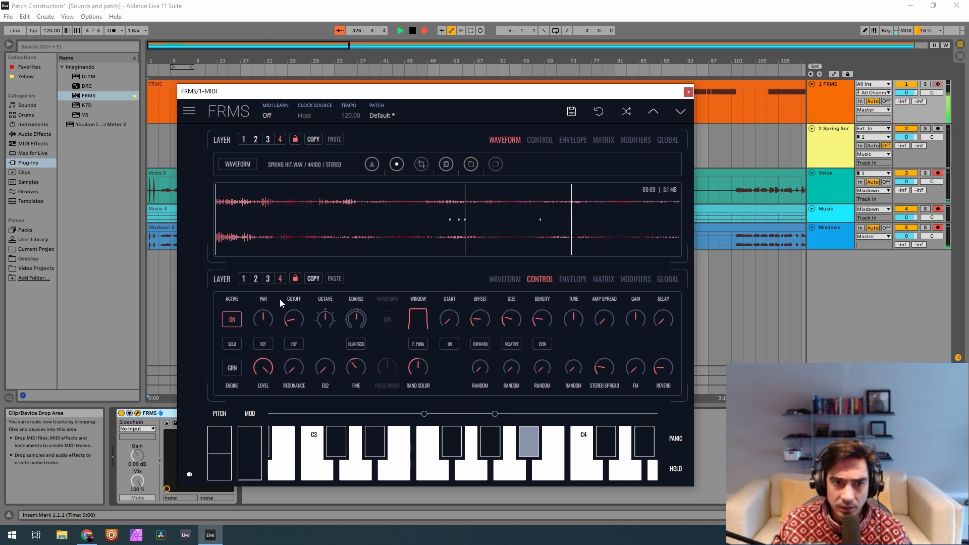
# Step: Switch layers 1 and 3 back on and raise layer 3's level to about 0.083
pyautogui.click(257, 279)
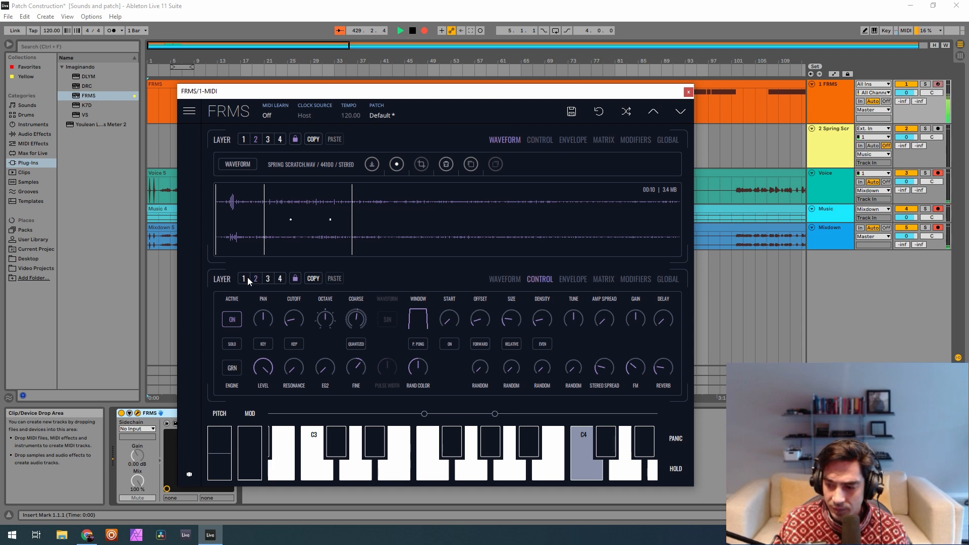
pyautogui.click(280, 279)
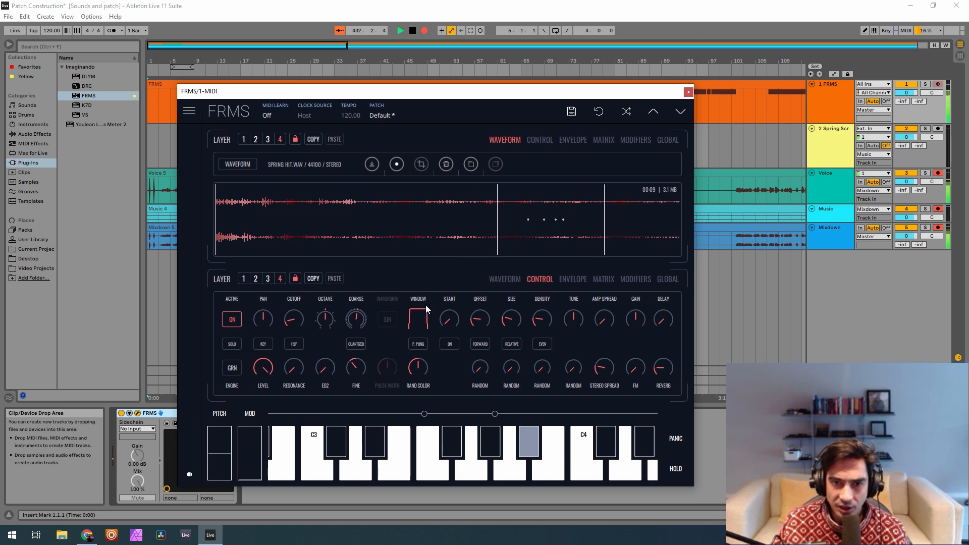
pyautogui.click(244, 278)
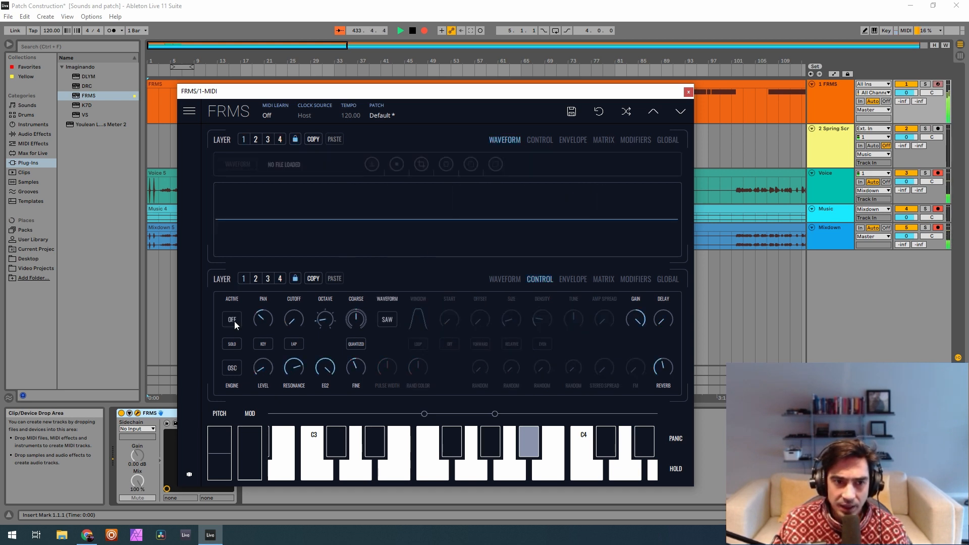
pyautogui.click(256, 280)
pyautogui.click(268, 279)
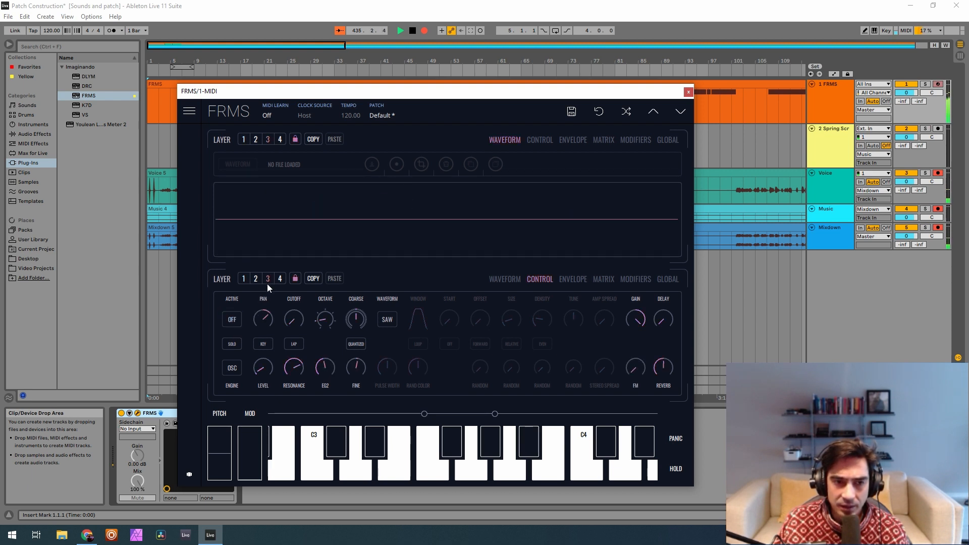
pyautogui.click(236, 322)
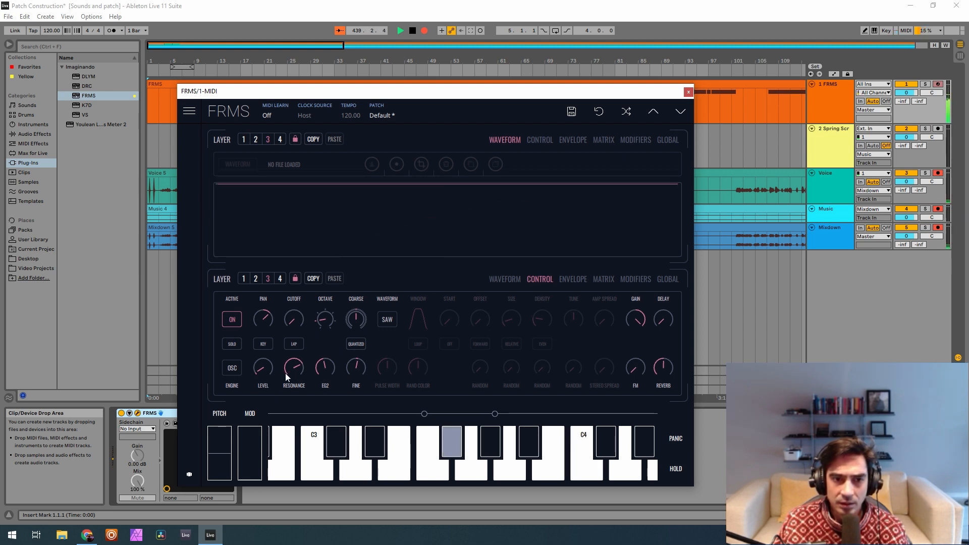
pyautogui.moveTo(261, 365); pyautogui.dragTo(274, 359)
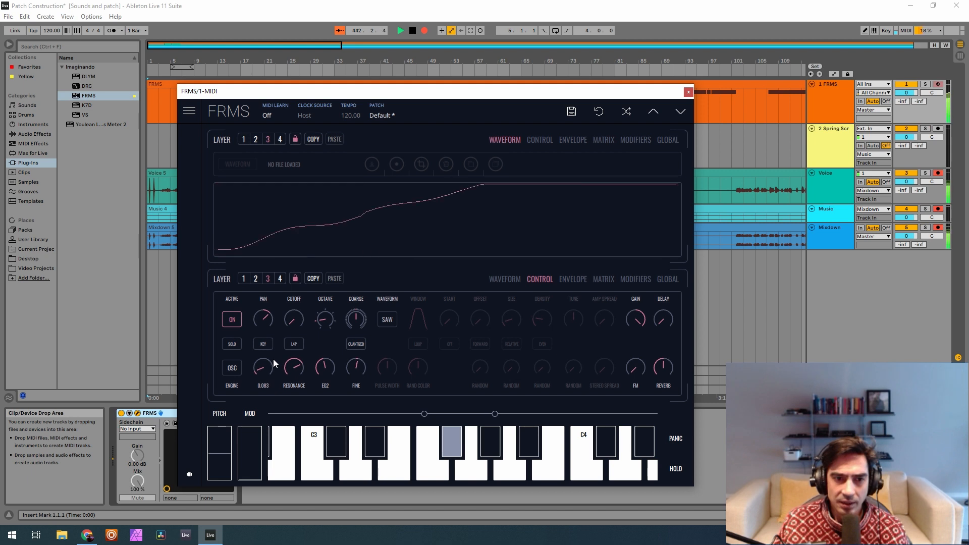
# Step: Lower layer 1's level to about 0.047 and reduce layer 3's level slightly to balance the two oscillators
pyautogui.click(244, 278)
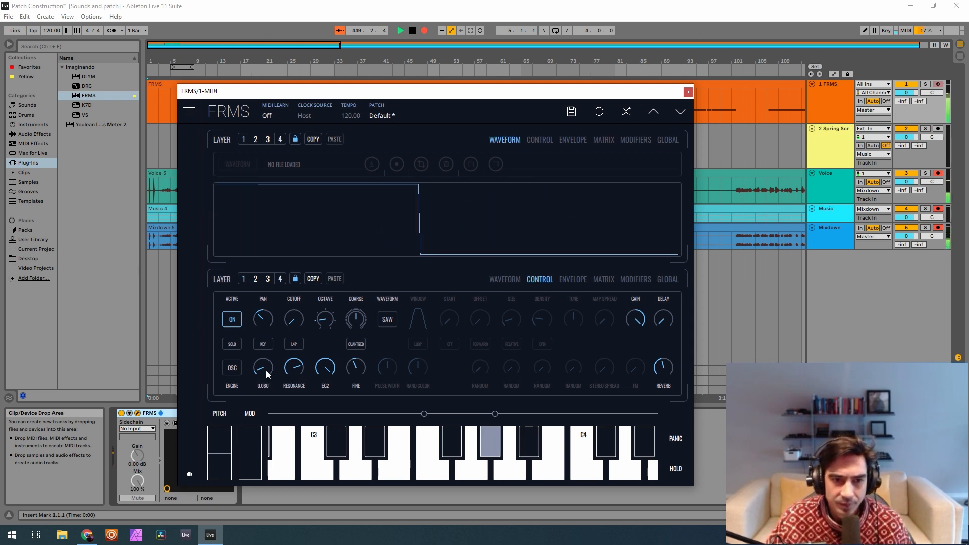
pyautogui.moveTo(264, 371); pyautogui.dragTo(259, 376)
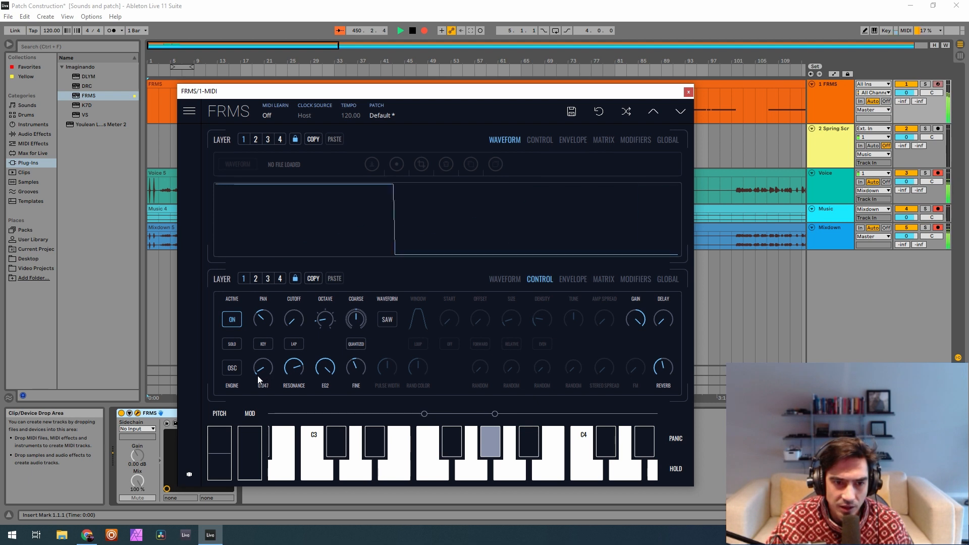
pyautogui.click(268, 279)
pyautogui.moveTo(267, 365)
pyautogui.moveTo(266, 361); pyautogui.dragTo(267, 368)
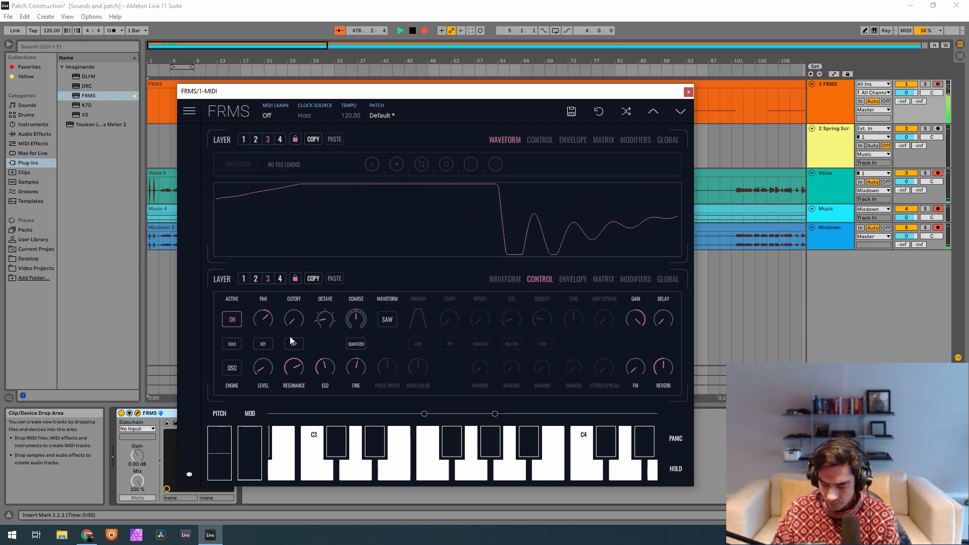
# Step: Switch layers 2 and 3 off to compare the layers' contributions, check layers 1 and 4, and reactivate layer 3
pyautogui.click(255, 279)
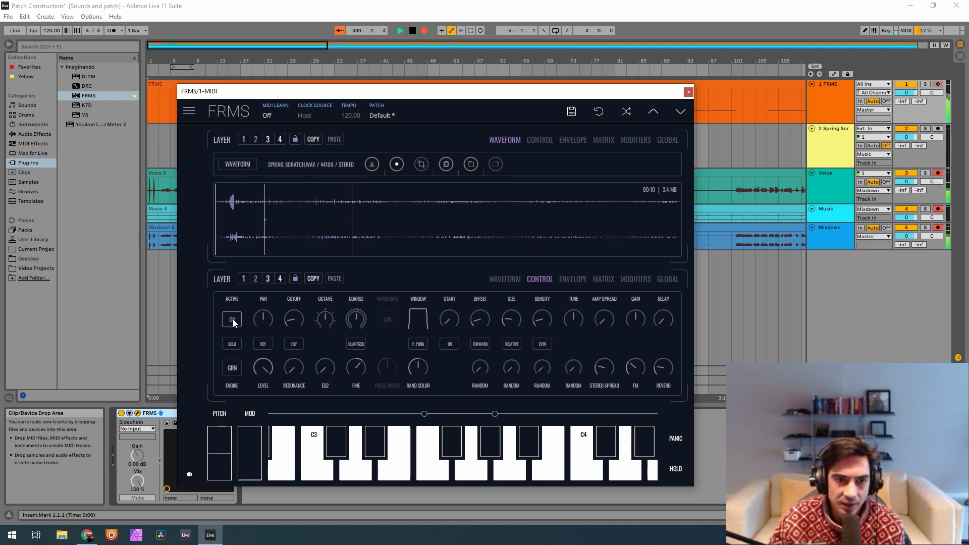
pyautogui.click(233, 318)
pyautogui.click(267, 279)
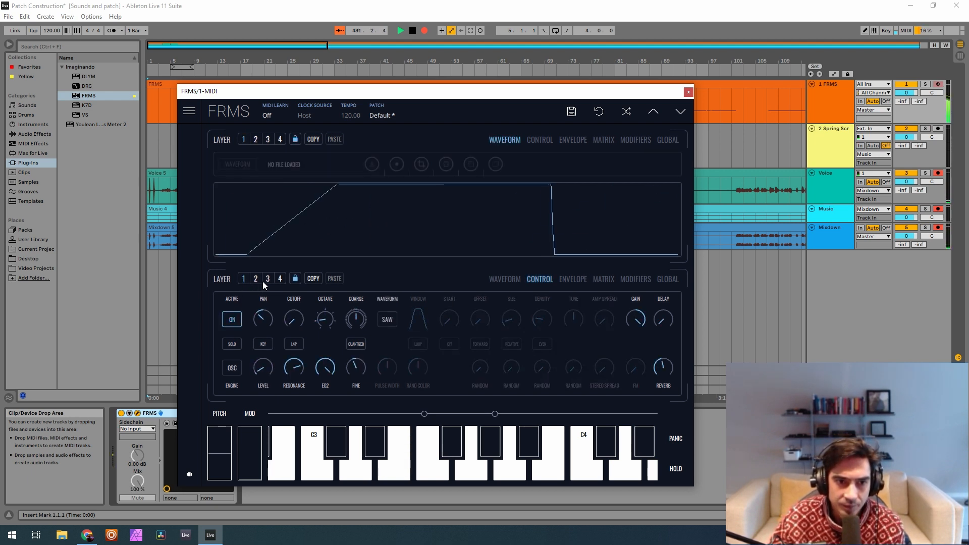
pyautogui.click(235, 322)
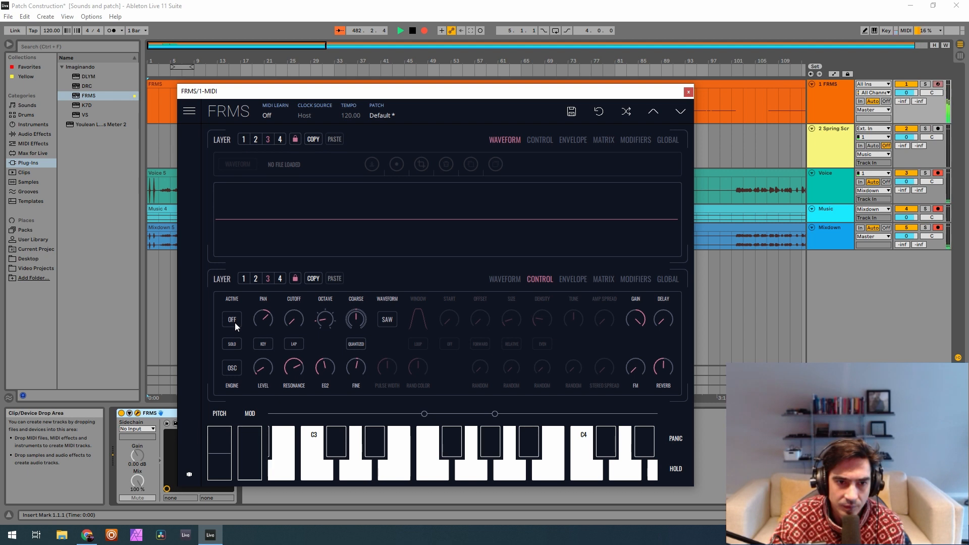
pyautogui.click(256, 279)
pyautogui.click(244, 278)
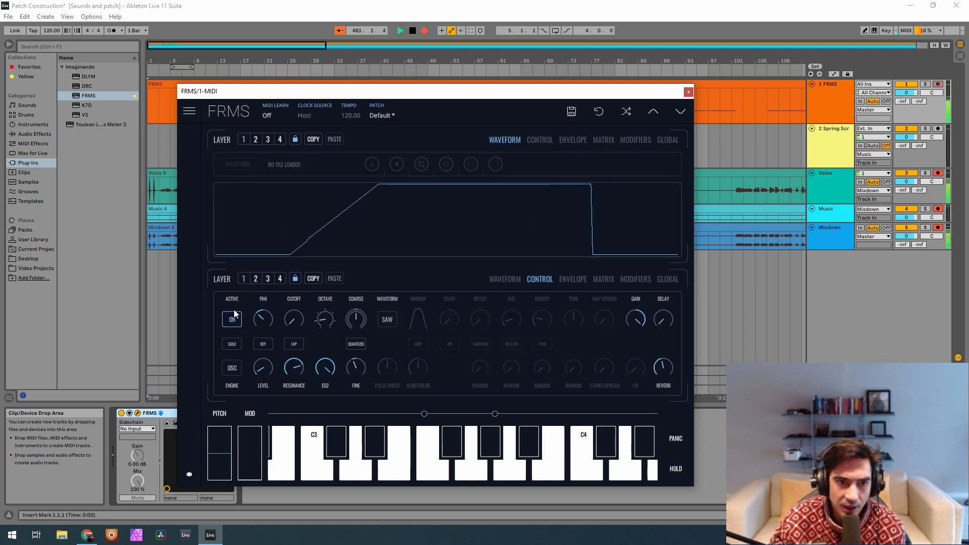
pyautogui.click(256, 279)
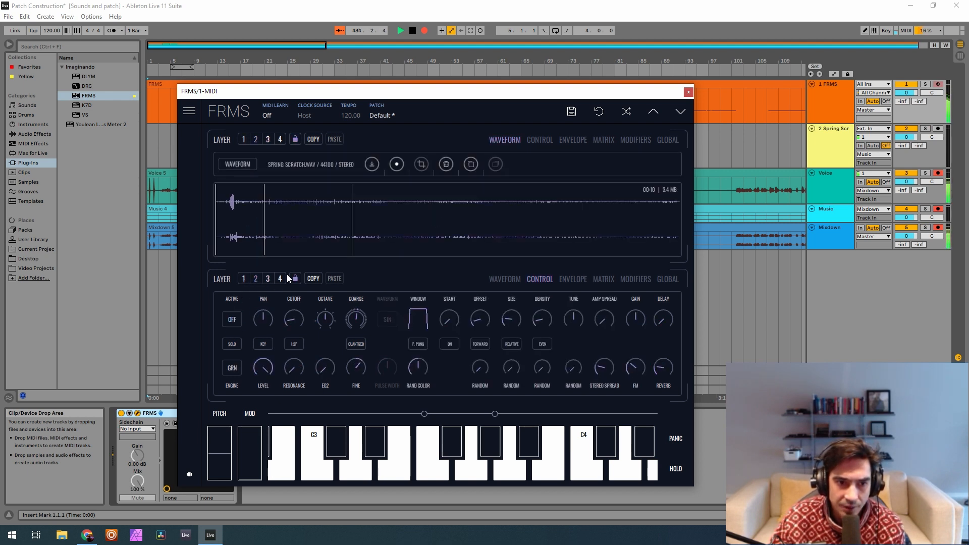
pyautogui.click(279, 279)
pyautogui.click(267, 280)
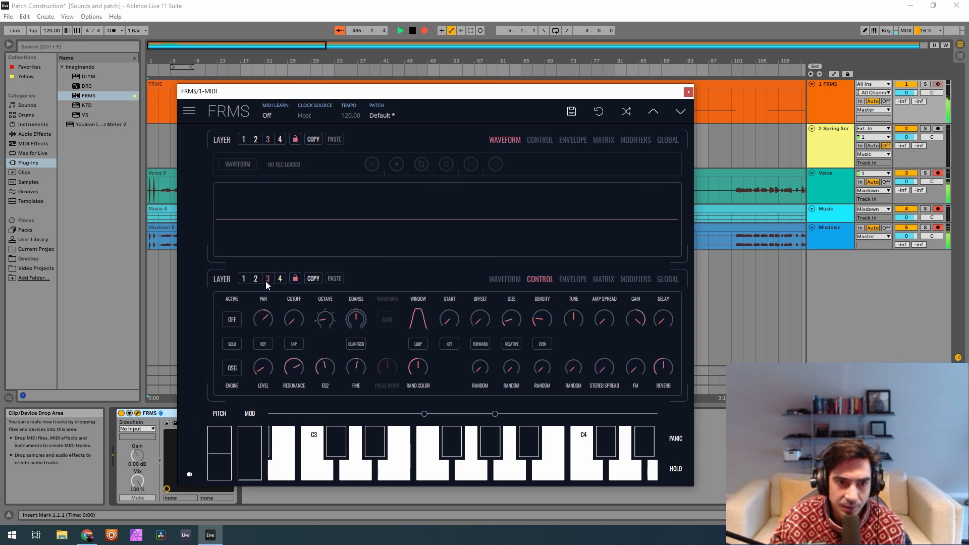
pyautogui.click(239, 320)
# Step: Set layer 4's fine tuning to about 0.313 and switch layer 2 back on
pyautogui.click(279, 278)
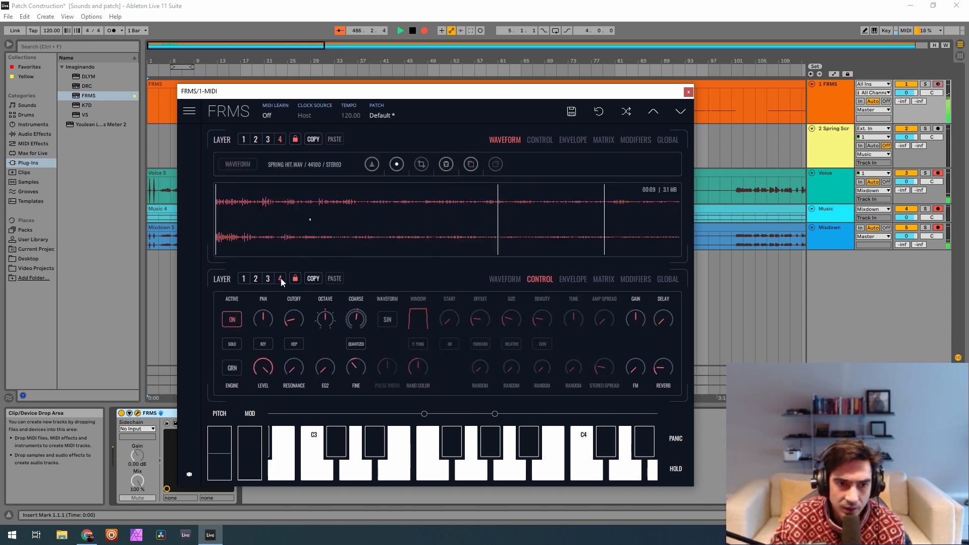
pyautogui.moveTo(353, 367); pyautogui.dragTo(374, 324)
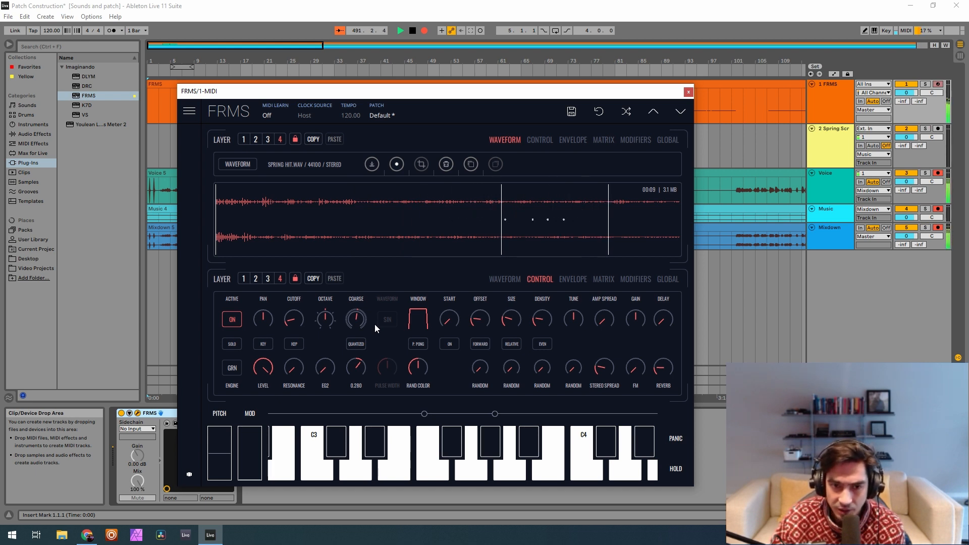
pyautogui.moveTo(375, 325); pyautogui.dragTo(390, 322)
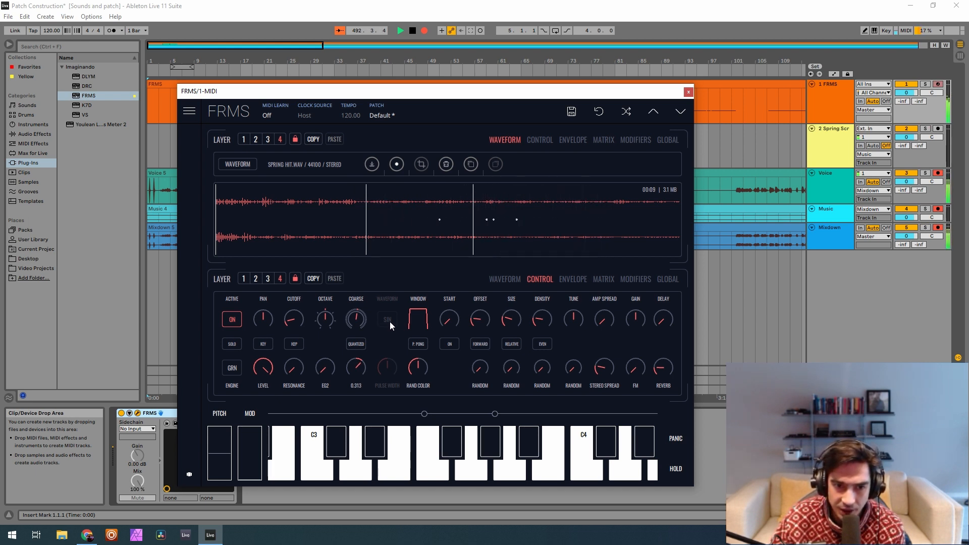
pyautogui.click(258, 279)
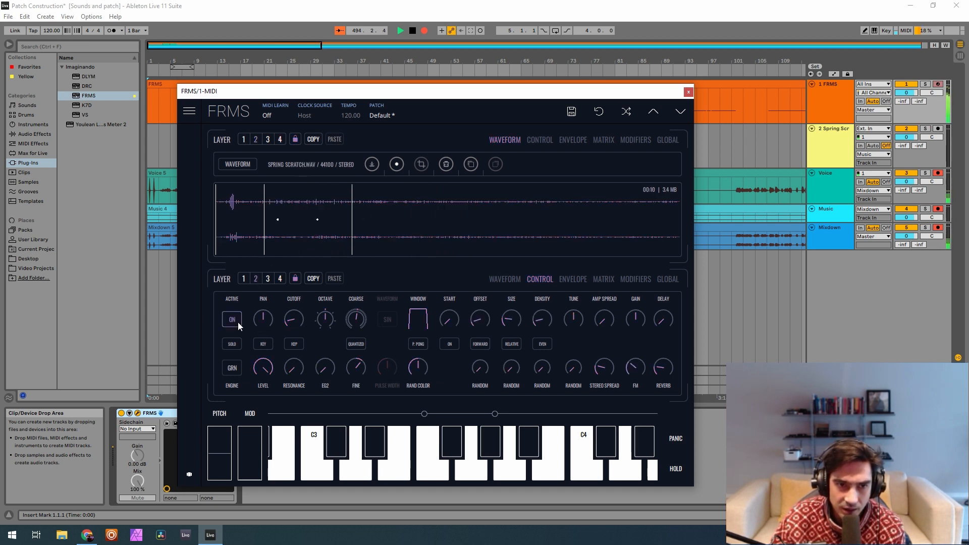